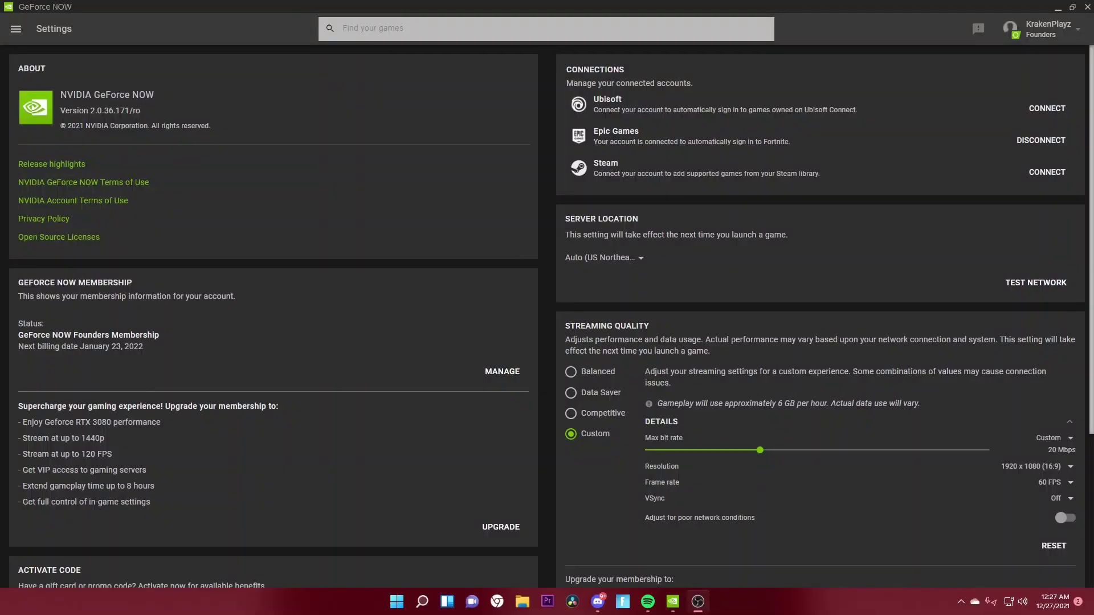
# Compare the Competitive streaming quality profile, select Custom, and look at the available stream resolutions.
pyautogui.click(791, 276)
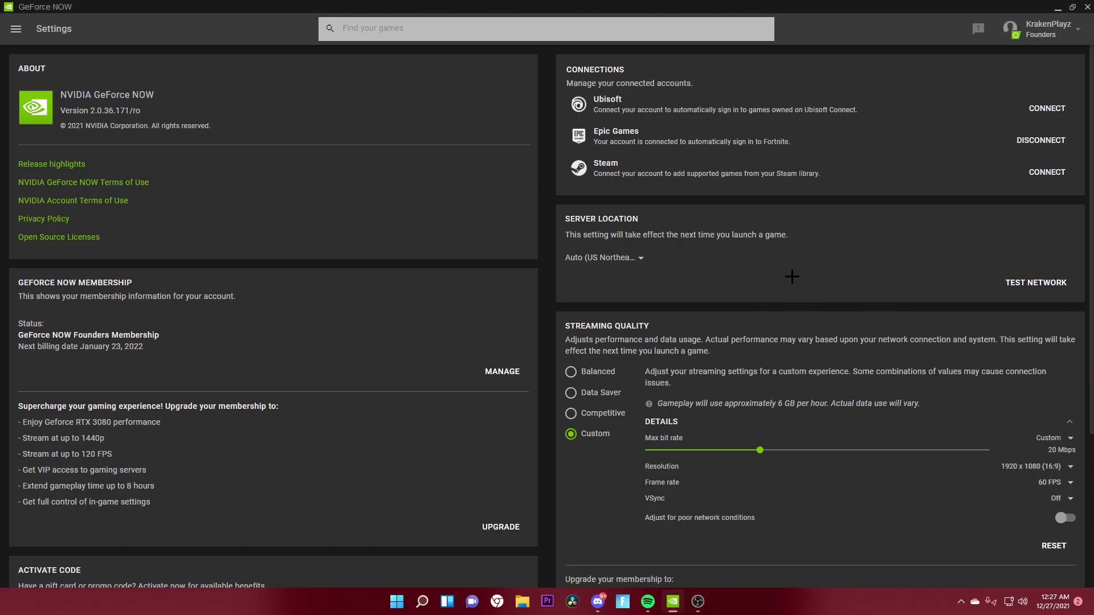
pyautogui.scroll(-2, 792, 277)
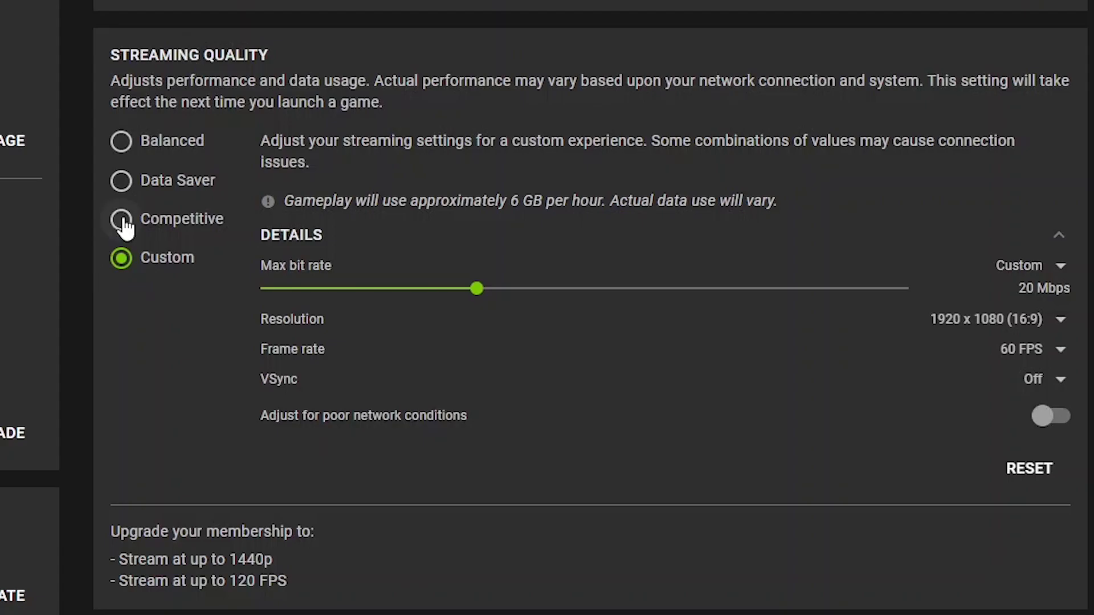
pyautogui.click(145, 223)
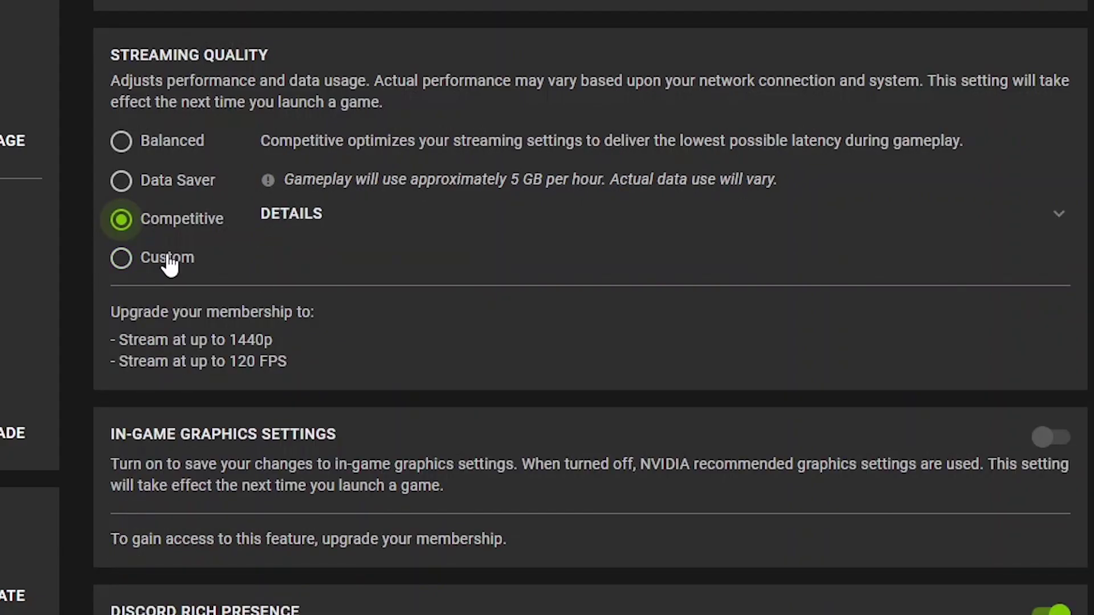
pyautogui.click(169, 262)
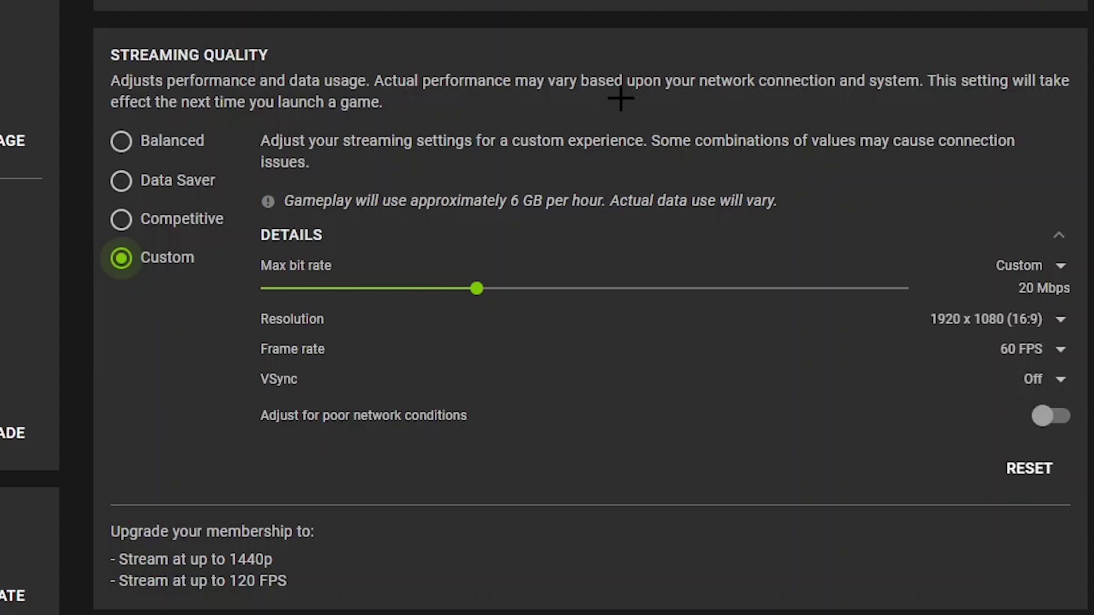
pyautogui.click(1017, 321)
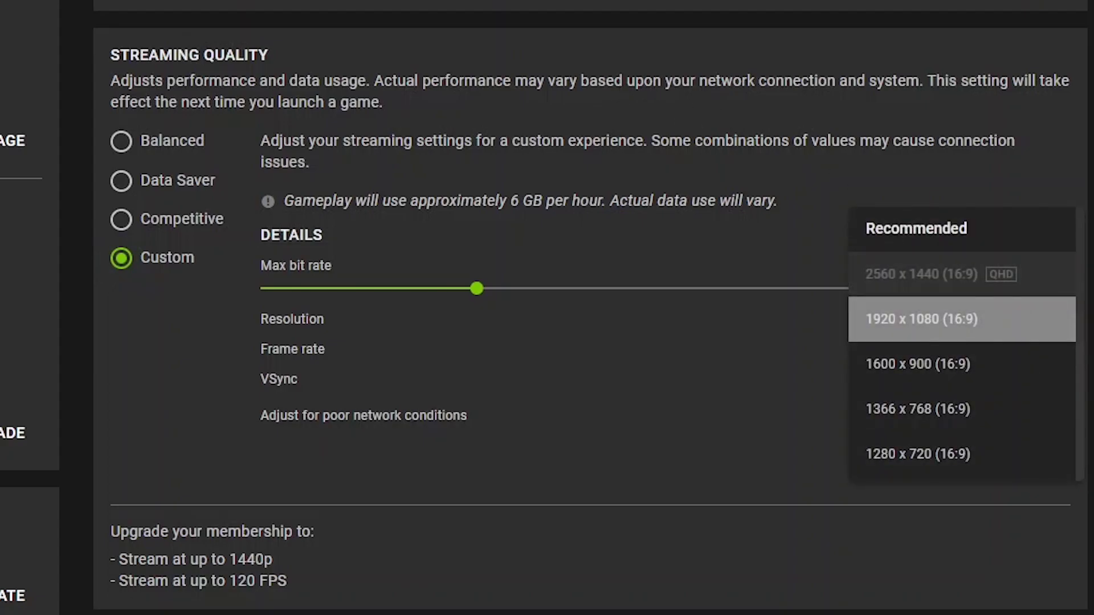
pyautogui.click(744, 410)
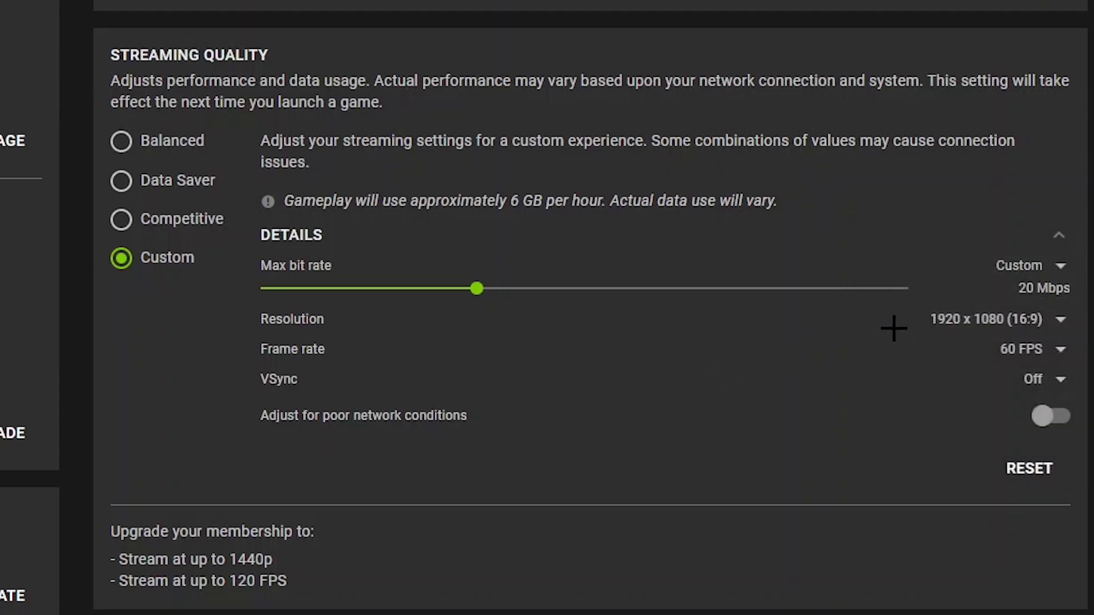
# Choose 60 FPS as the custom stream frame rate and view the alternative frame rates.
pyautogui.click(977, 356)
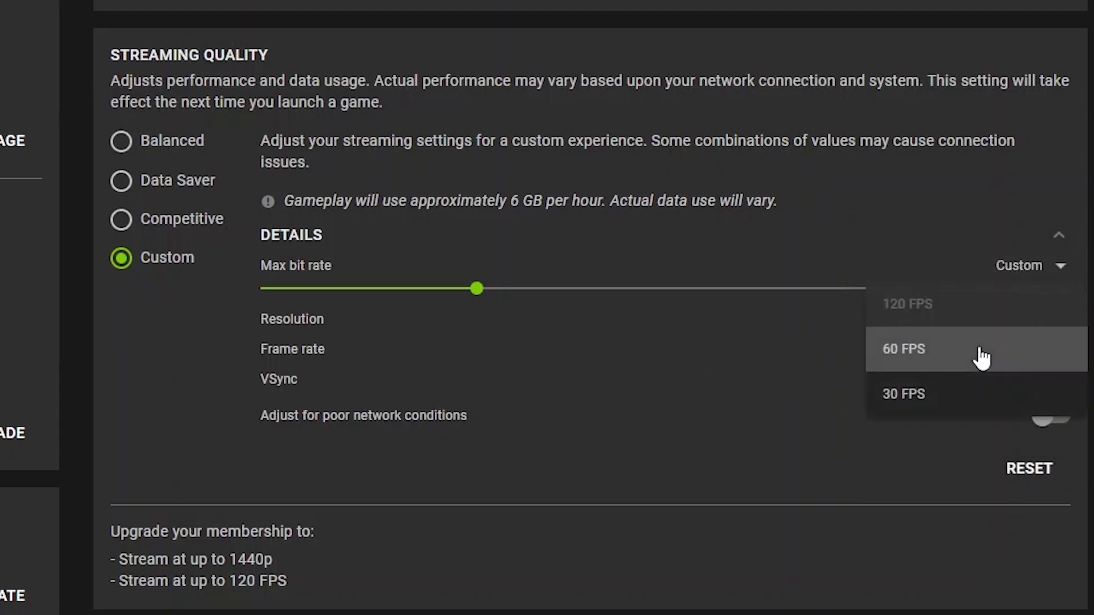
pyautogui.click(921, 353)
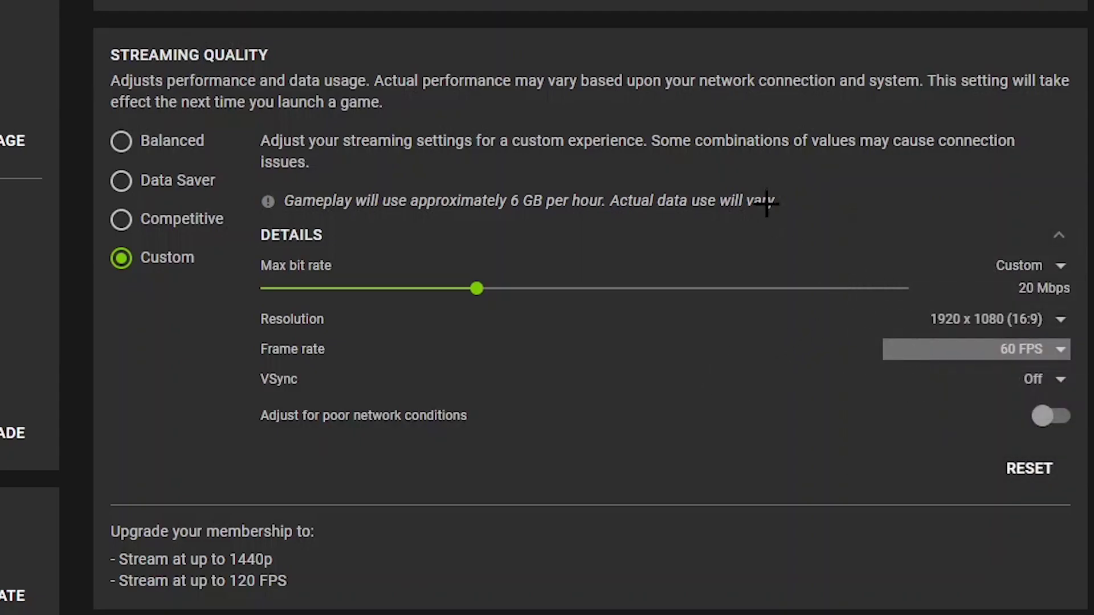
pyautogui.click(1010, 353)
pyautogui.click(940, 349)
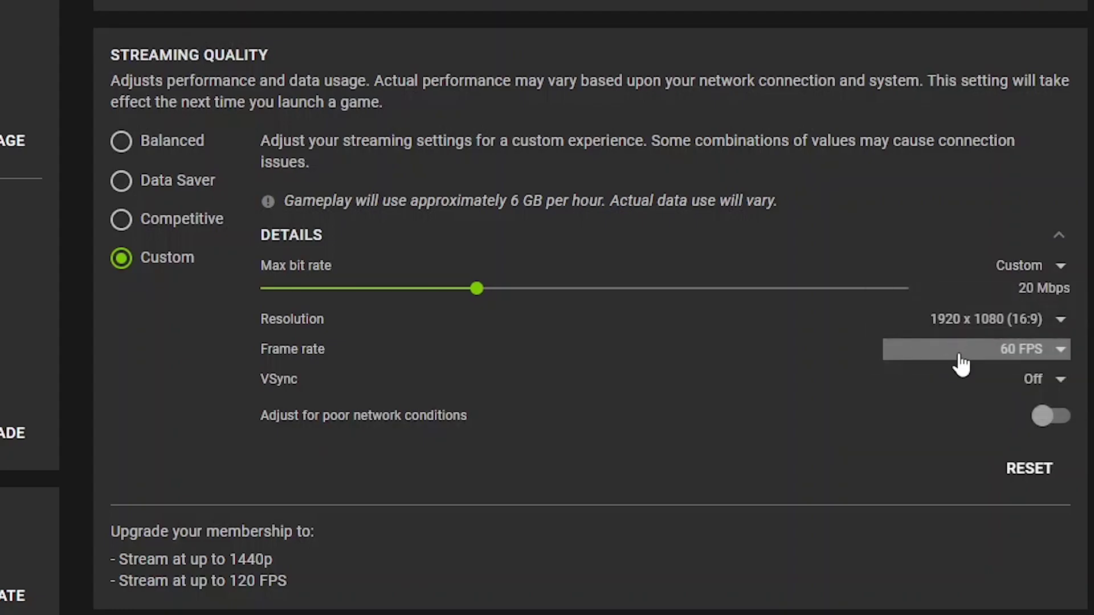
pyautogui.click(963, 359)
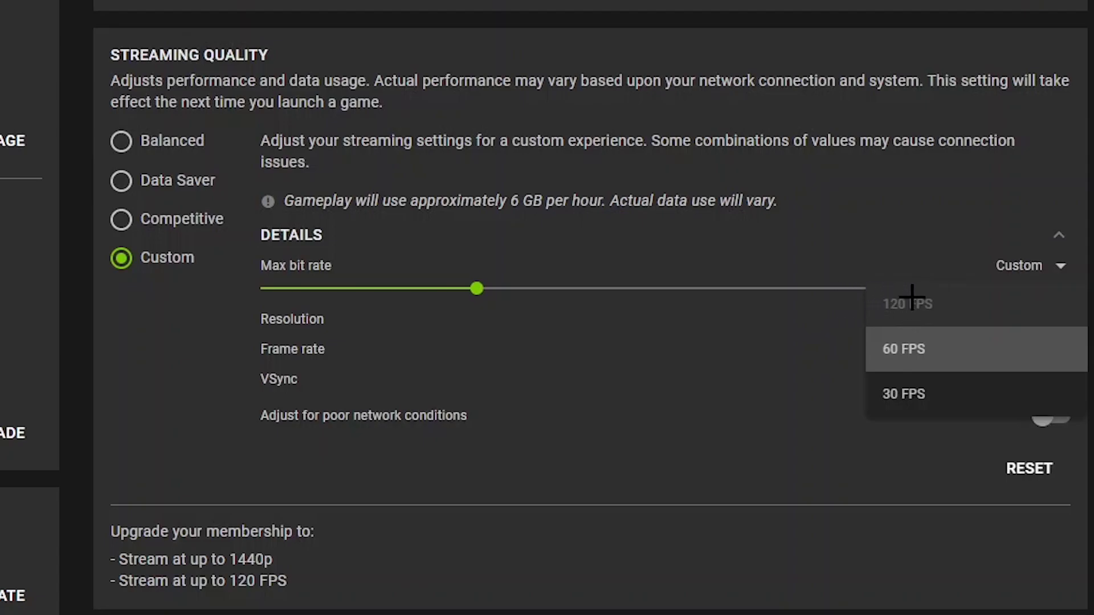
pyautogui.click(726, 359)
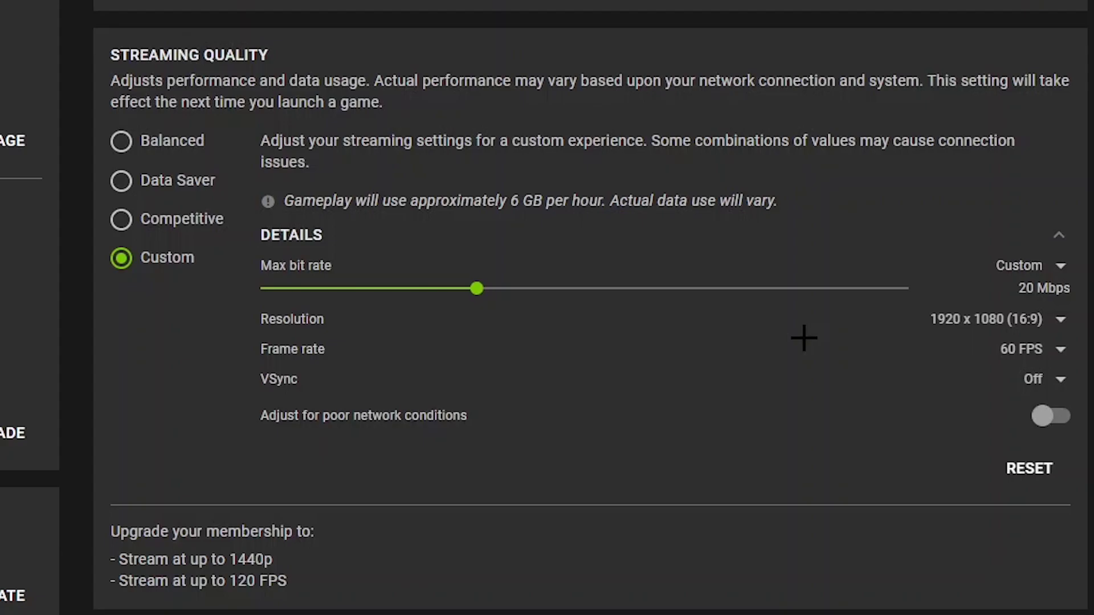
# Set VSync to Off in the custom streaming details and review its other modes.
pyautogui.click(1037, 384)
pyautogui.click(946, 383)
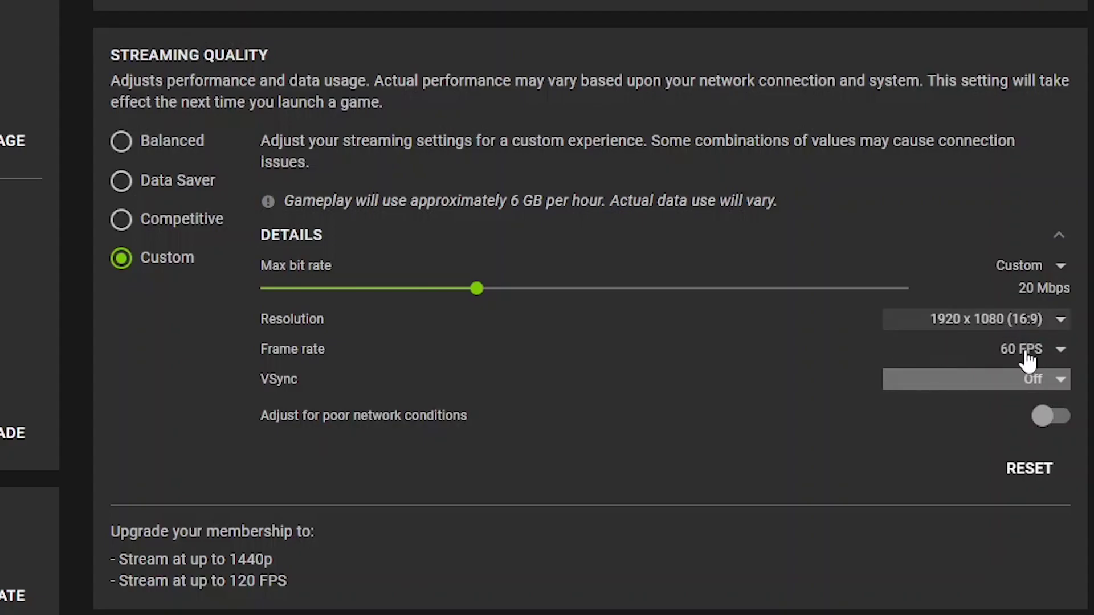
pyautogui.click(1021, 385)
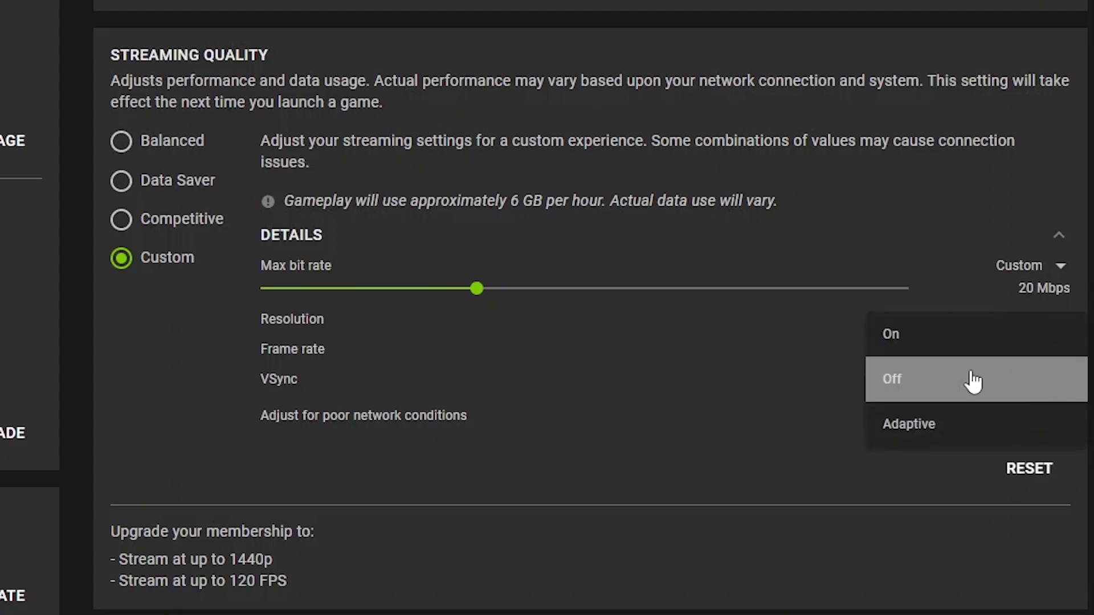
pyautogui.click(804, 395)
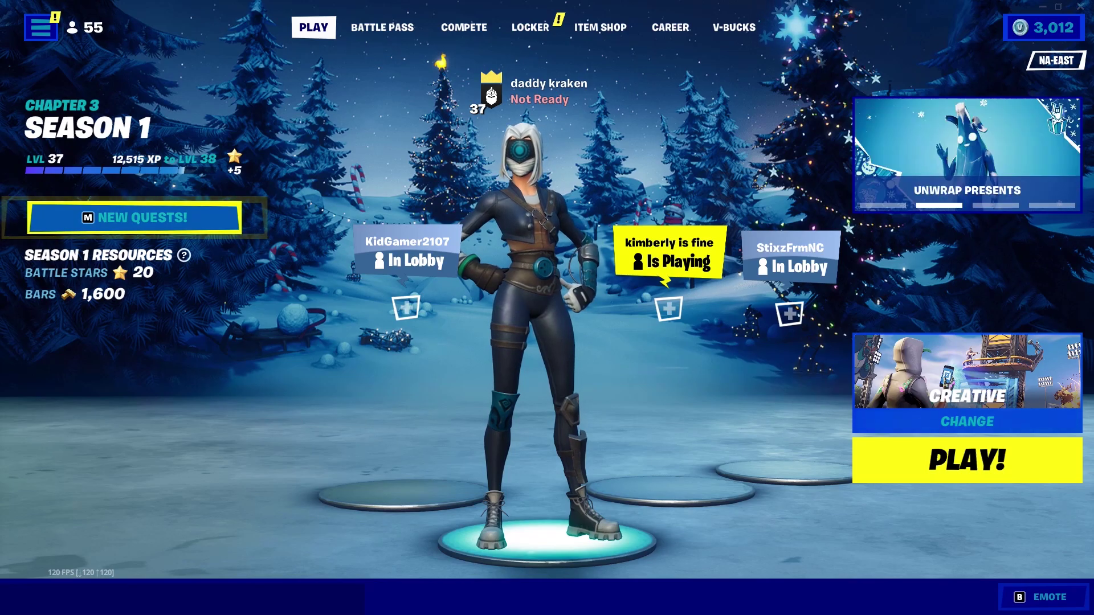
# Switch to Fortnite, open its video settings, and go to the advanced graphics options.
pyautogui.click(40, 28)
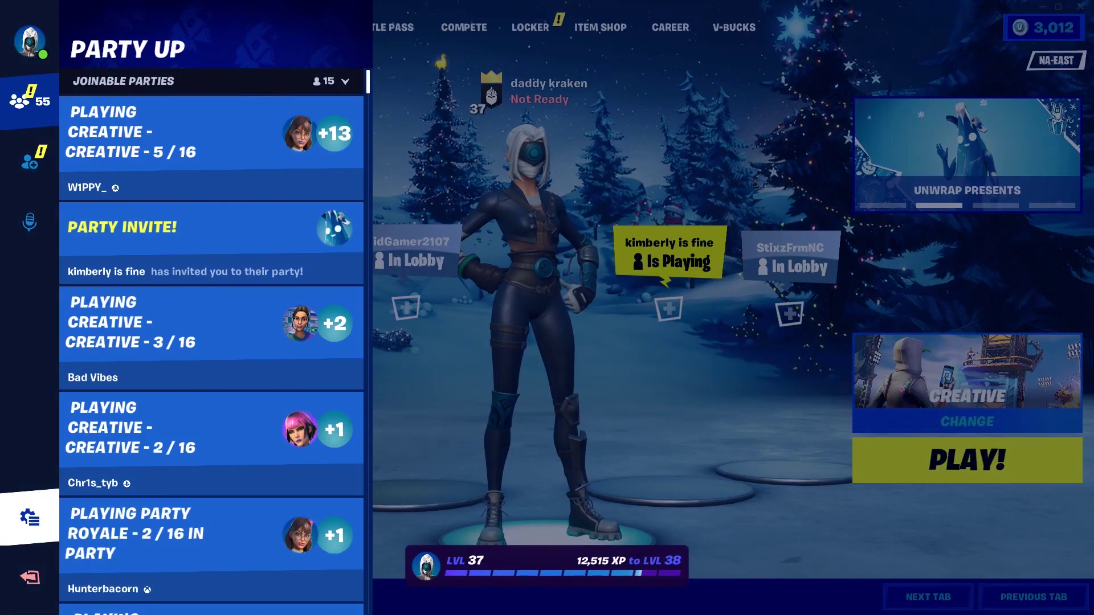
pyautogui.click(30, 517)
pyautogui.click(215, 96)
pyautogui.press('Return')
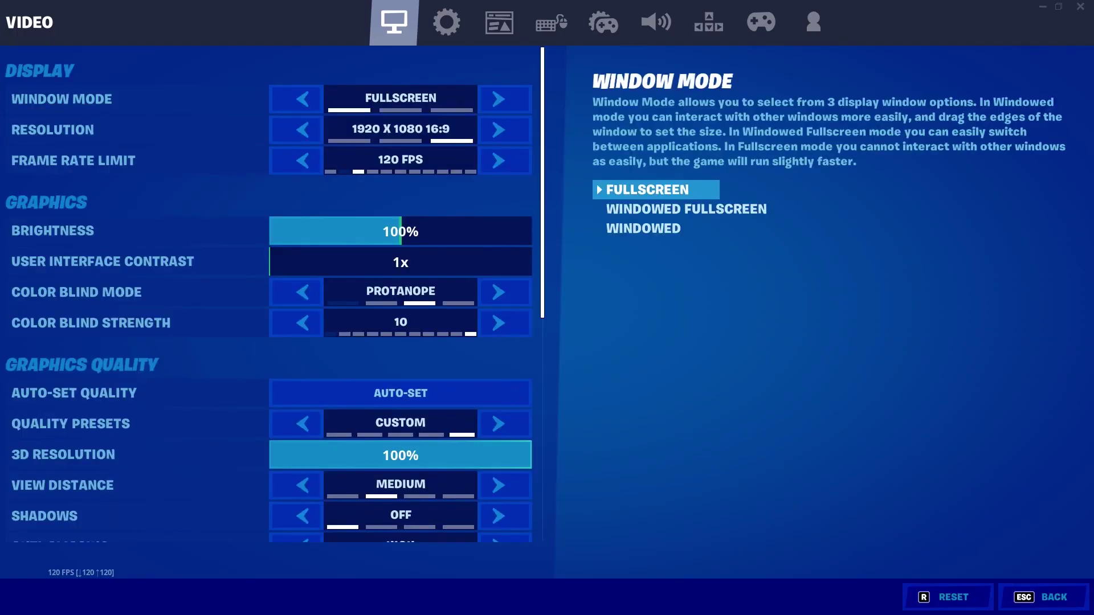
pyautogui.press('Down')
pyautogui.press('Down')
pyautogui.scroll(-4, 268, 296)
pyautogui.scroll(-5, 268, 296)
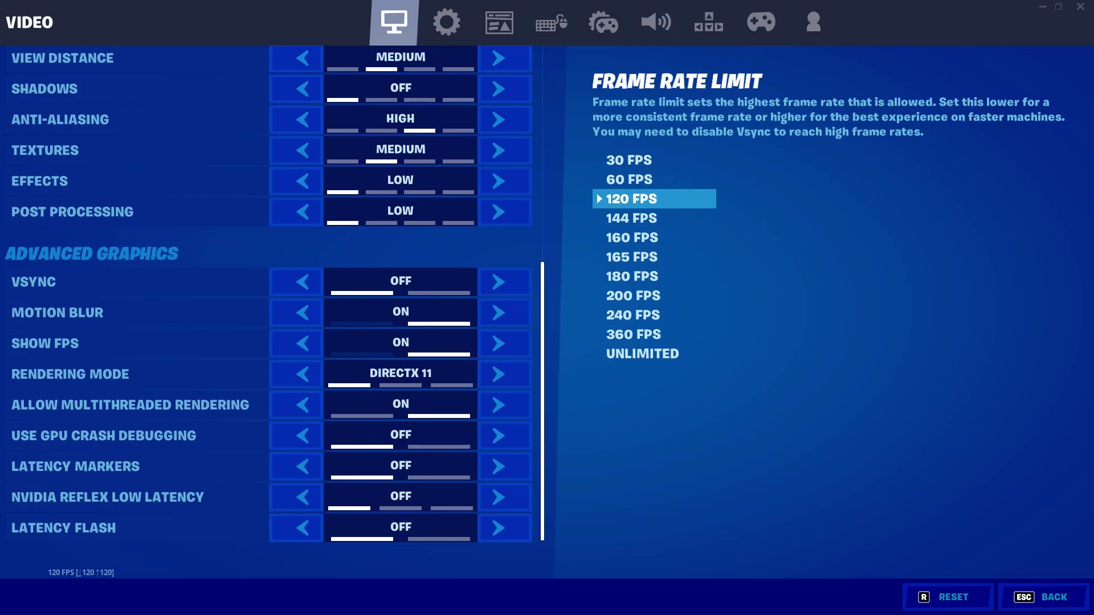
# Set the rendering mode to Performance (Beta) and apply the change.
pyautogui.click(137, 374)
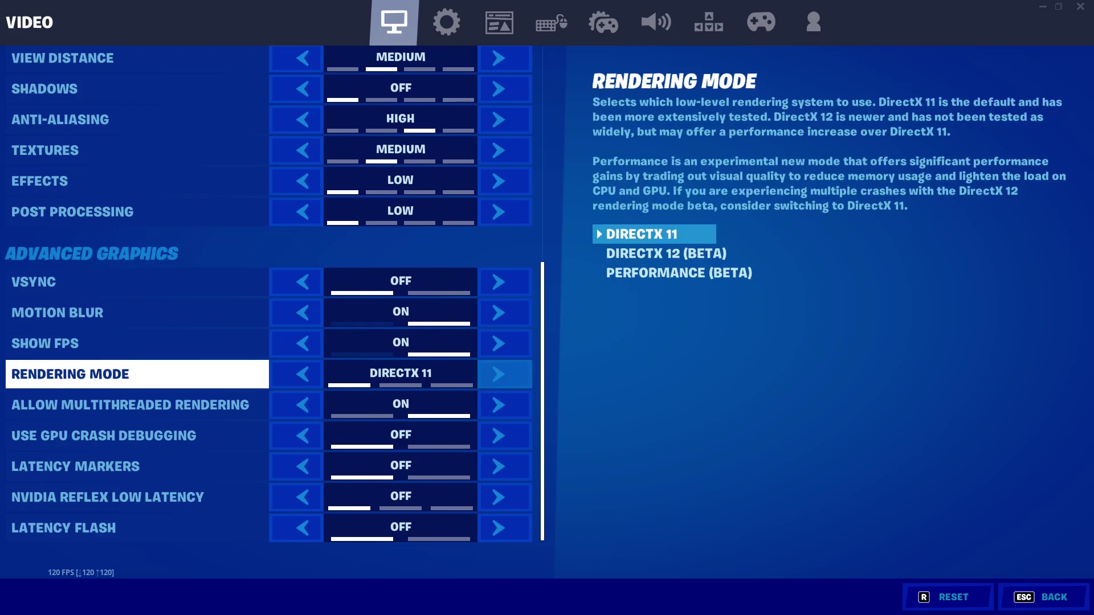
pyautogui.click(499, 374)
pyautogui.click(499, 374)
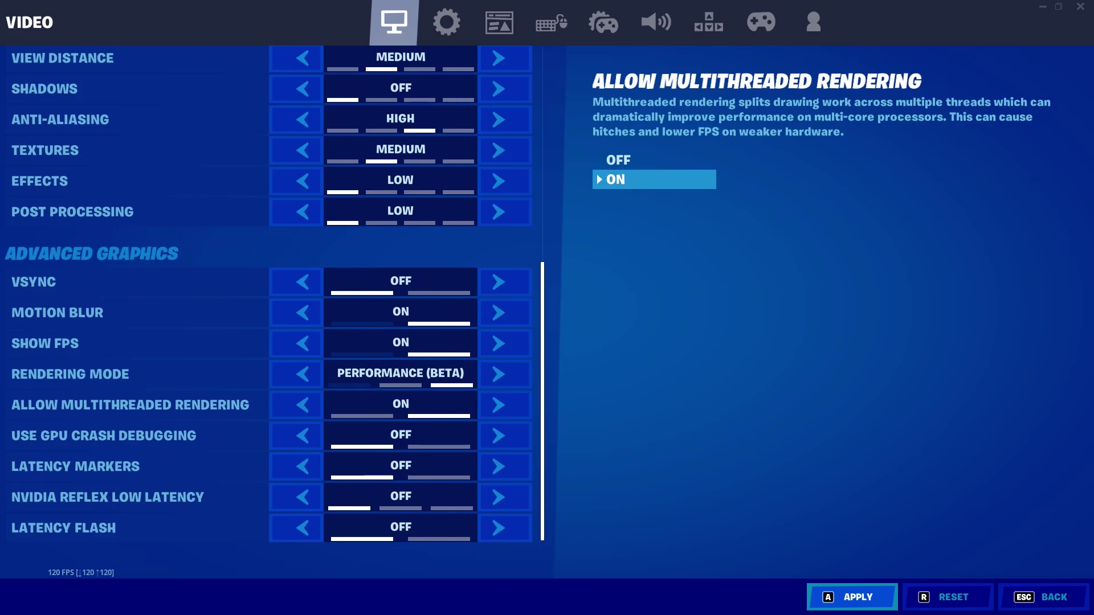
pyautogui.click(851, 597)
pyautogui.click(671, 446)
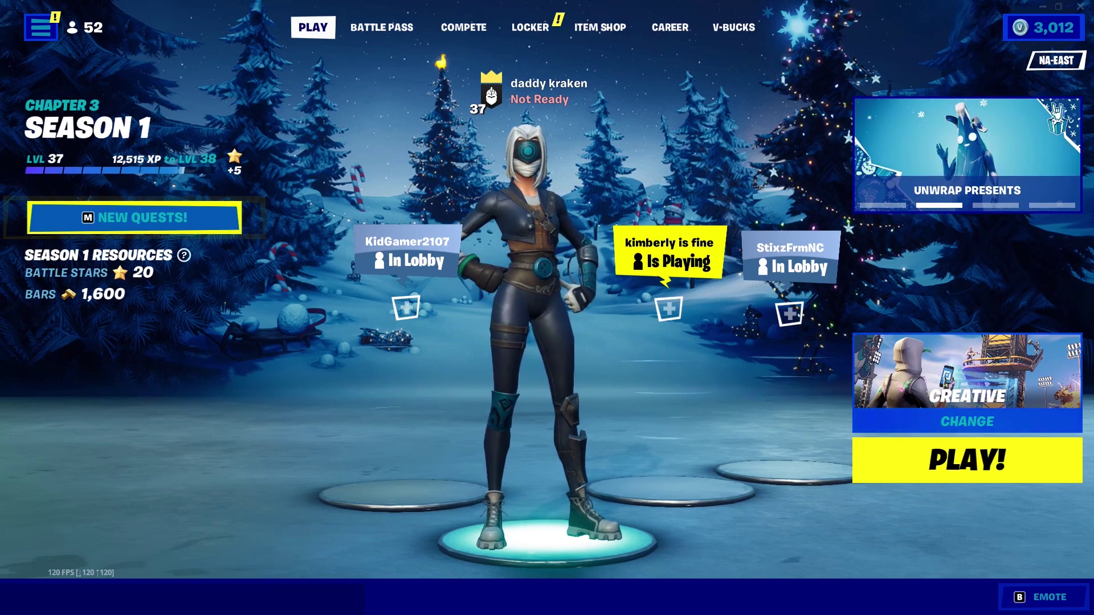
# Reopen the video settings from the lobby and review the display, graphics quality and advanced graphics options for performance mode.
pyautogui.press('Escape')
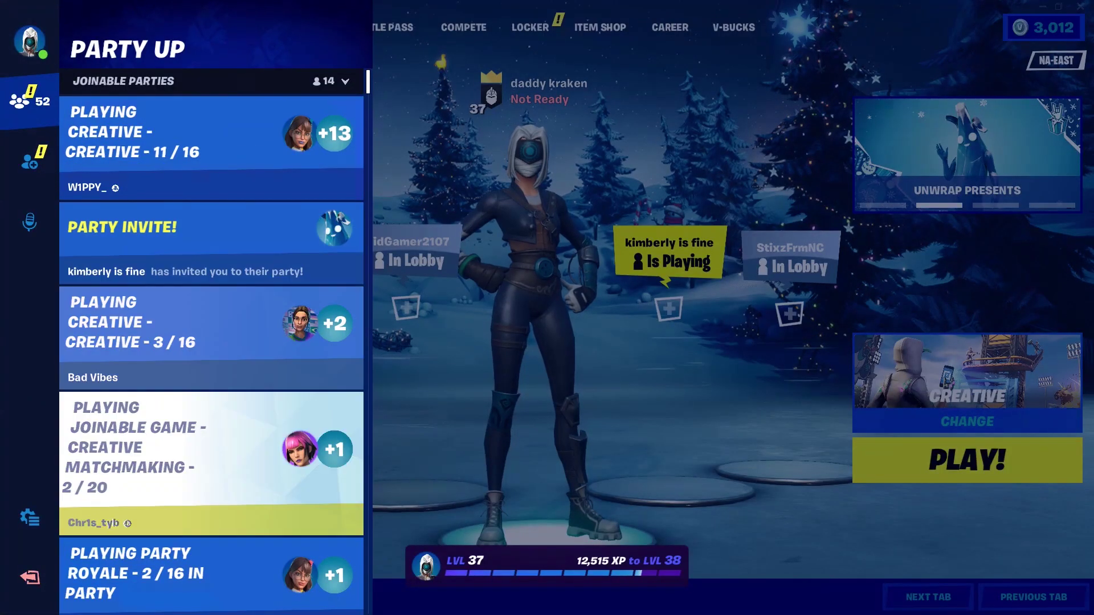
pyautogui.click(30, 517)
pyautogui.click(216, 96)
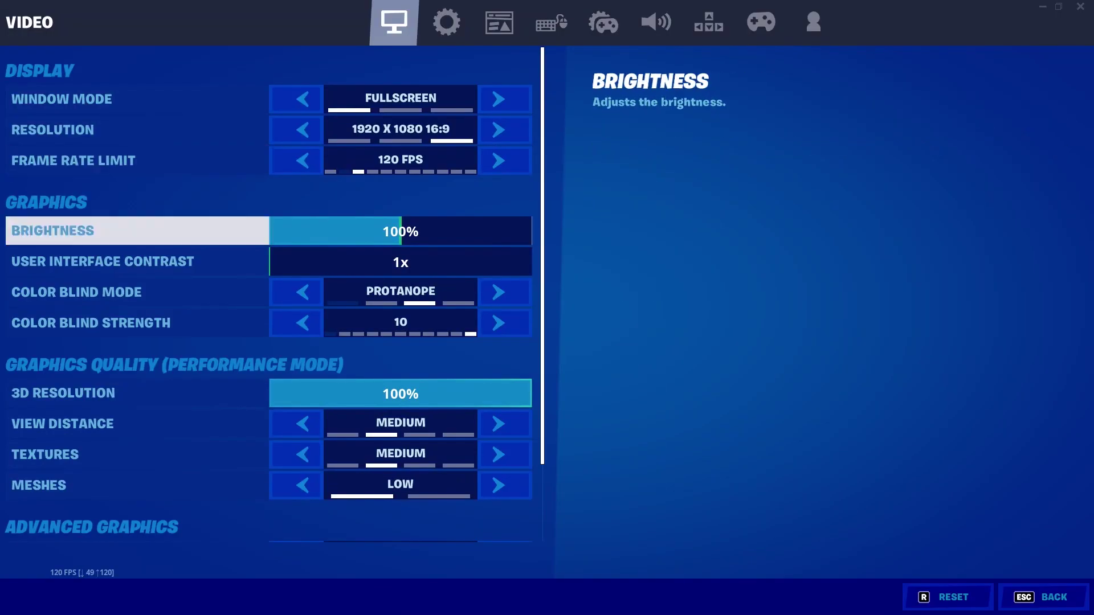
pyautogui.press('Down')
pyautogui.press('Down')
pyautogui.press('Down')
pyautogui.press('Down')
pyautogui.press('Down')
pyautogui.press('Down')
pyautogui.press('Down')
pyautogui.press('Down')
pyautogui.press('Down')
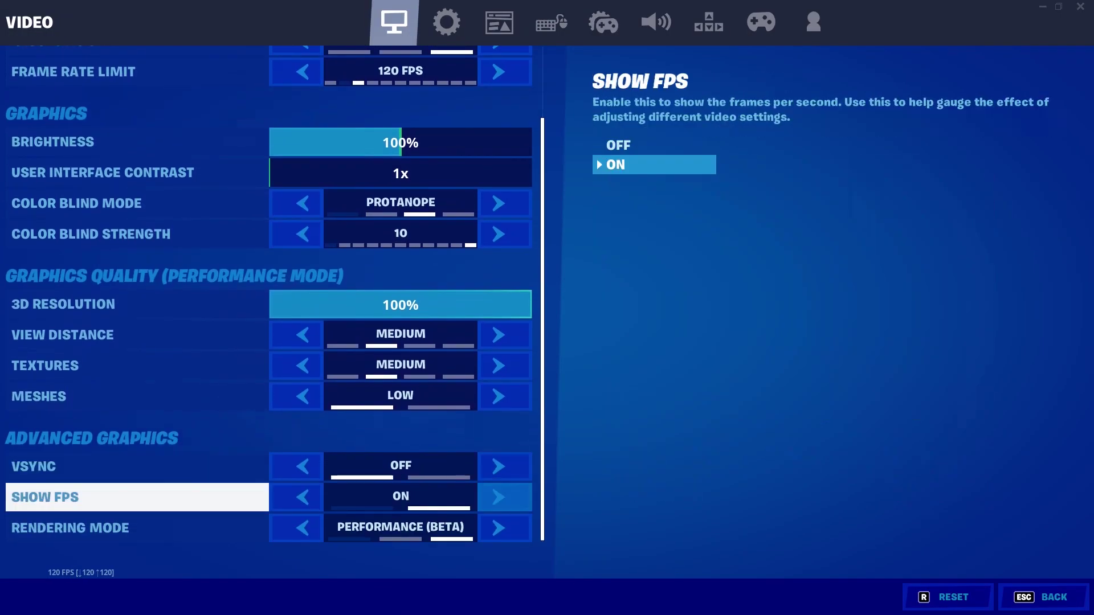
pyautogui.press('Down')
pyautogui.press('Up')
pyautogui.press('Up')
pyautogui.press('Up')
pyautogui.press('Up')
pyautogui.press('Up')
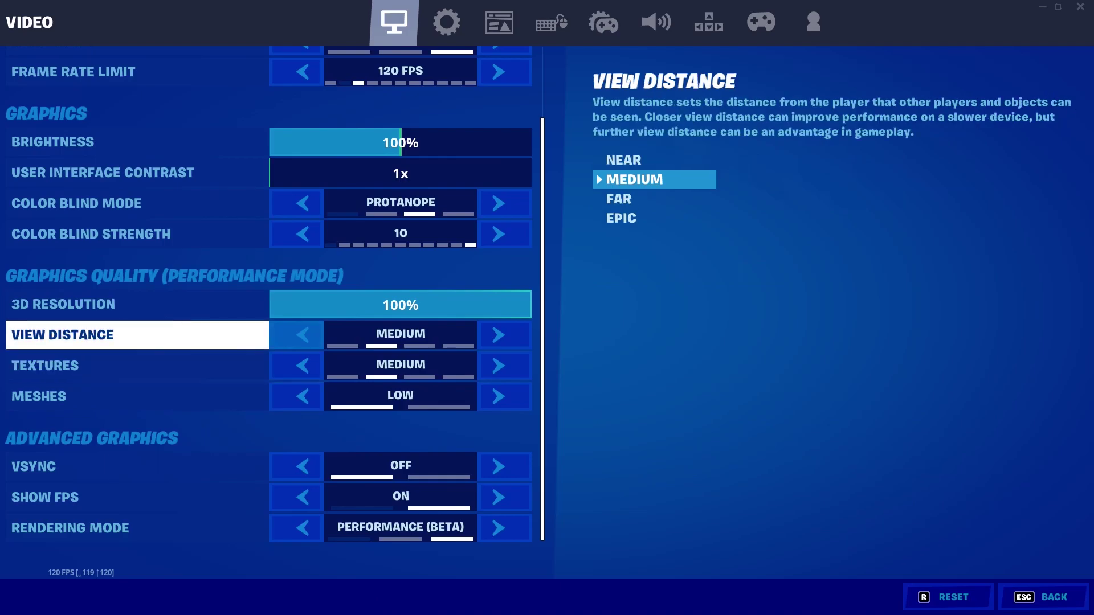
pyautogui.press('Up')
pyautogui.press('Up')
pyautogui.press('Up')
pyautogui.press('Up')
pyautogui.press('Up')
pyautogui.press('Up')
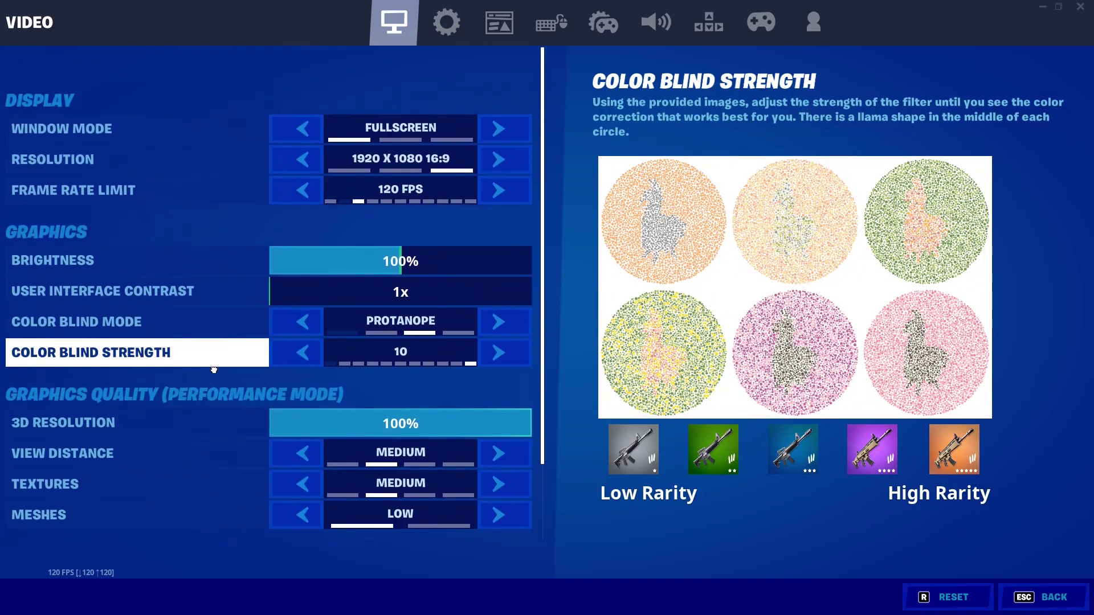
# Set the frame rate limit to Unlimited.
pyautogui.press('Left')
pyautogui.press('Left')
pyautogui.press('Left')
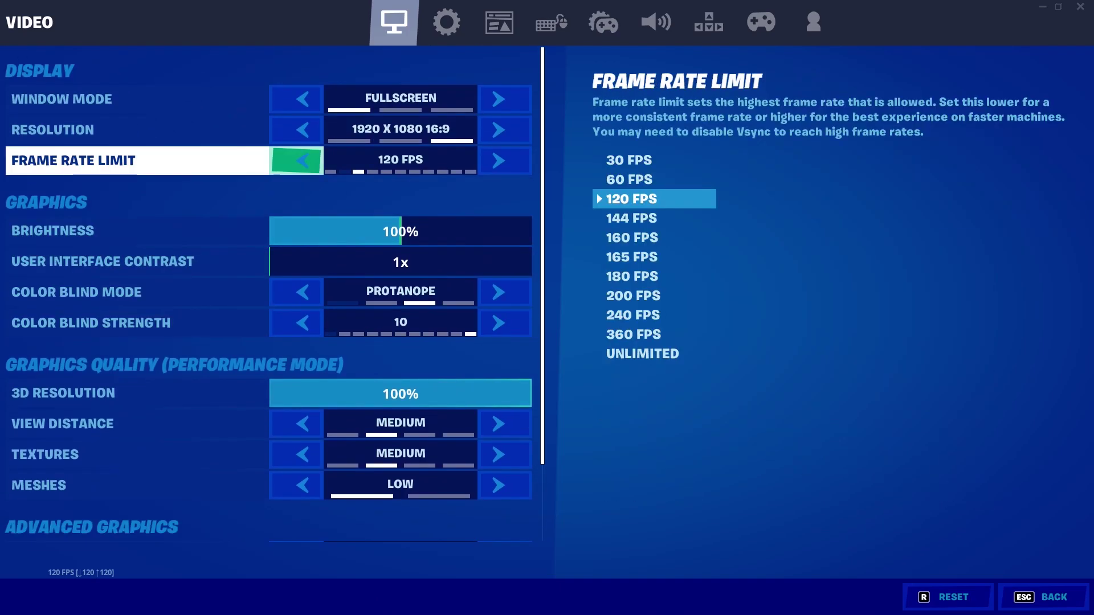
pyautogui.press('Down')
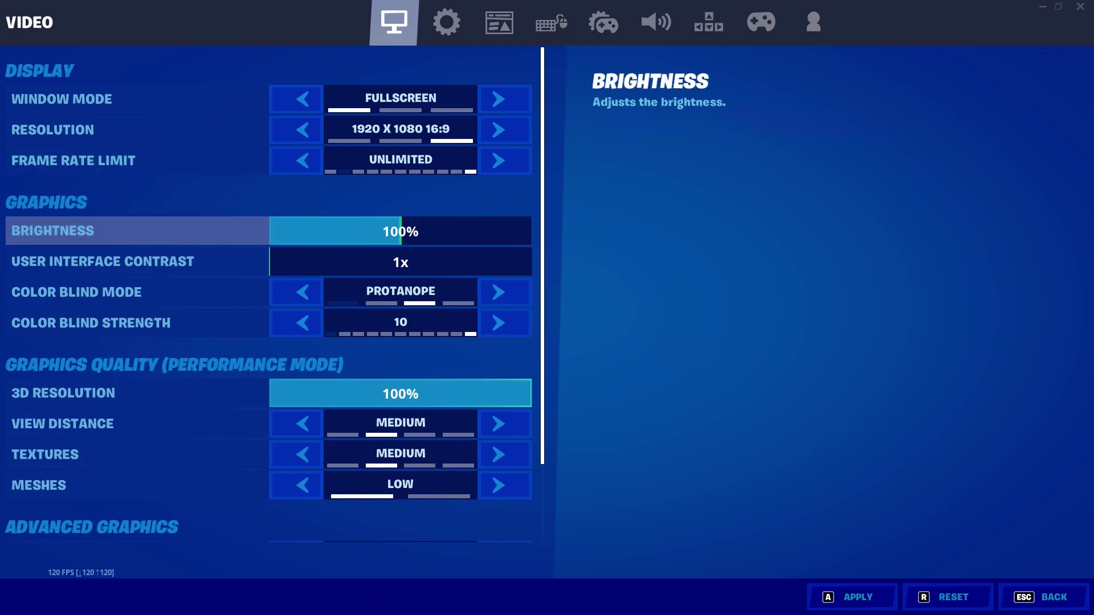
# Lower the performance mode graphics quality by setting view distance to Near and textures to Low.
pyautogui.press('Down')
pyautogui.press('Down')
pyautogui.press('Down')
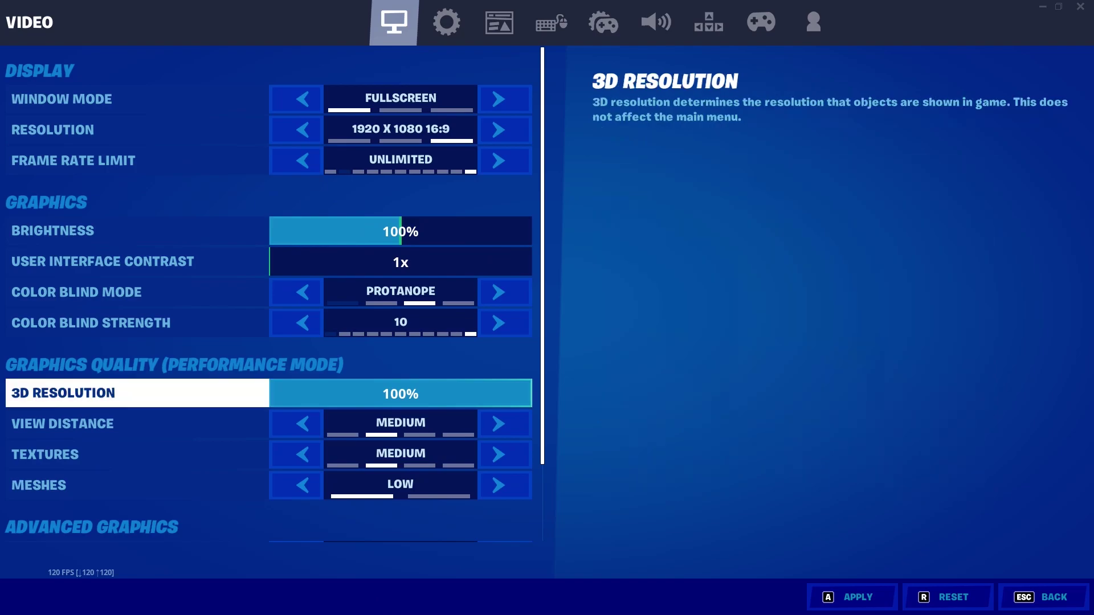
pyautogui.scroll(-3, 190, 361)
pyautogui.press('Down')
pyautogui.press('Down')
pyautogui.press('Left')
pyautogui.press('Down')
pyautogui.press('Left')
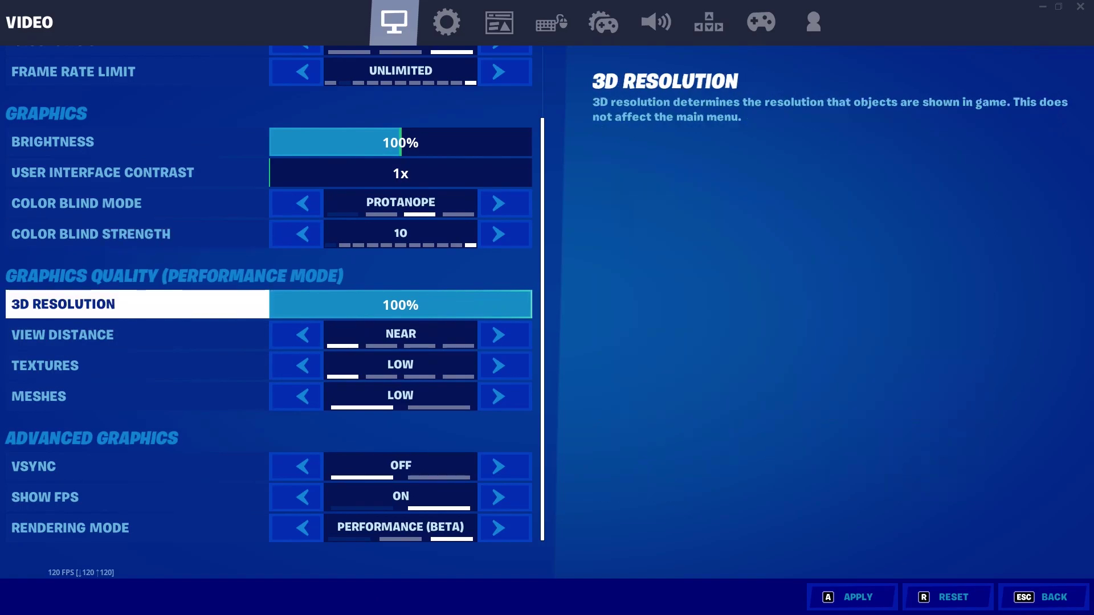
# Review the descriptions of the textures, view distance, meshes and VSync settings.
pyautogui.press('Down')
pyautogui.press('Down')
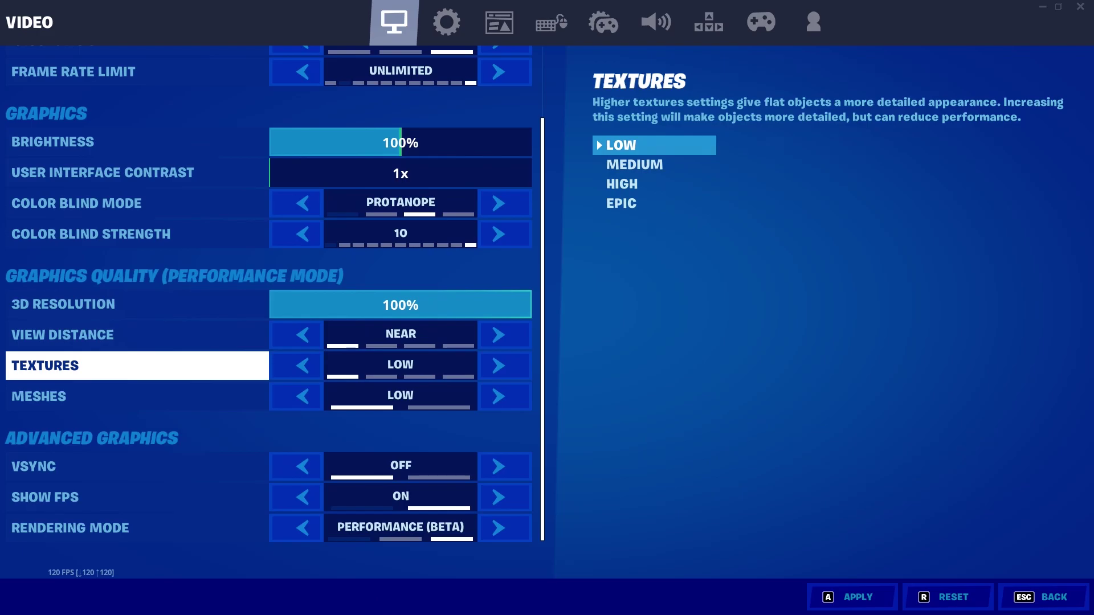
pyautogui.press('Up')
pyautogui.press('Down')
pyautogui.press('Up')
pyautogui.press('Down')
pyautogui.press('Down')
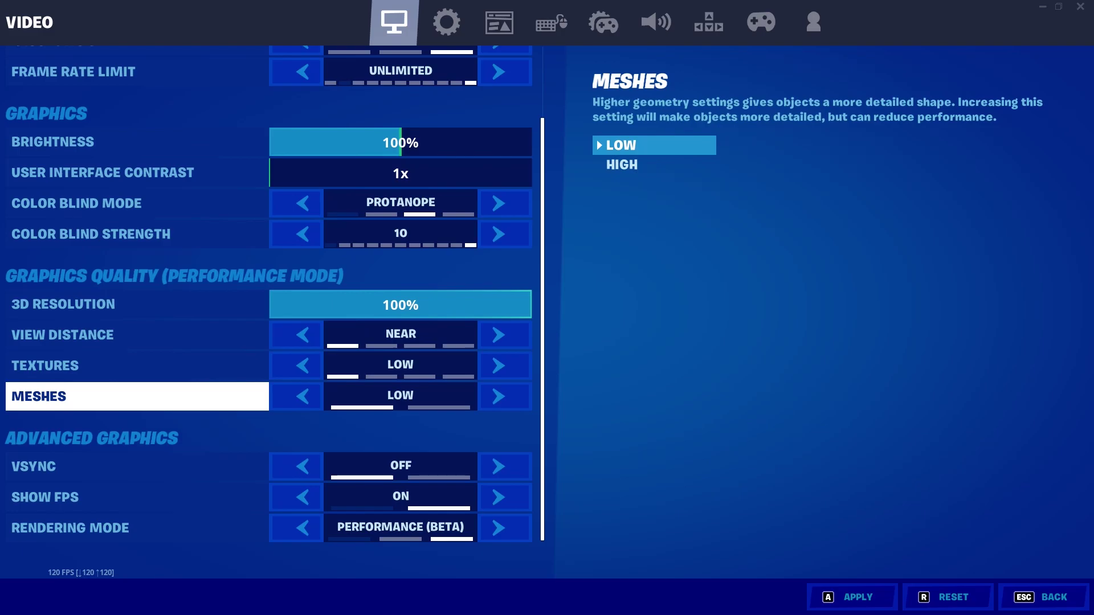
pyautogui.press('Down')
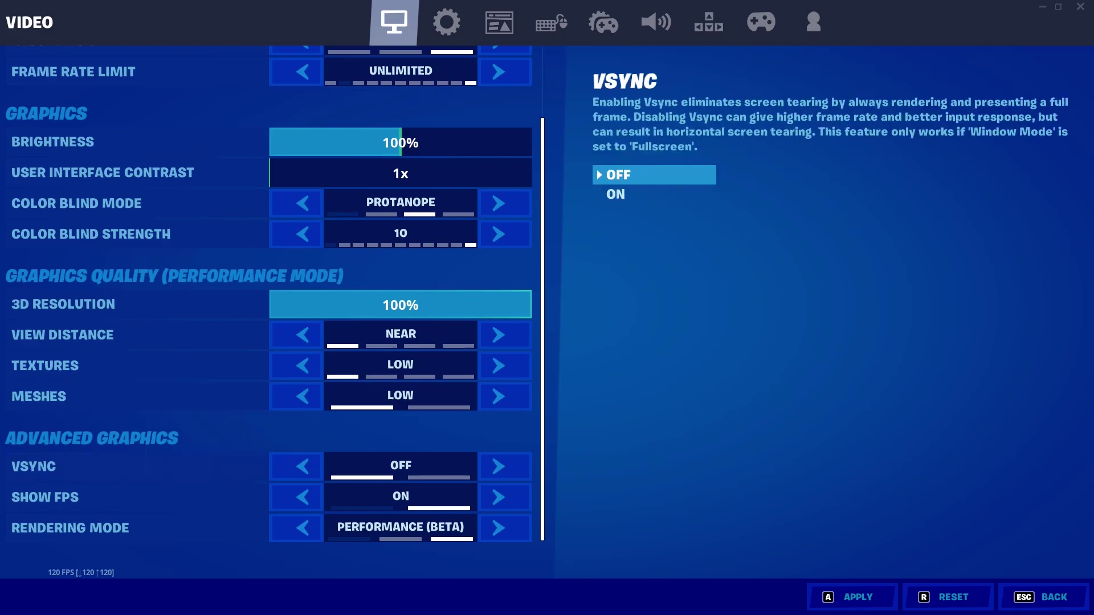
pyautogui.press('Up')
pyautogui.scroll(-1, 338, 402)
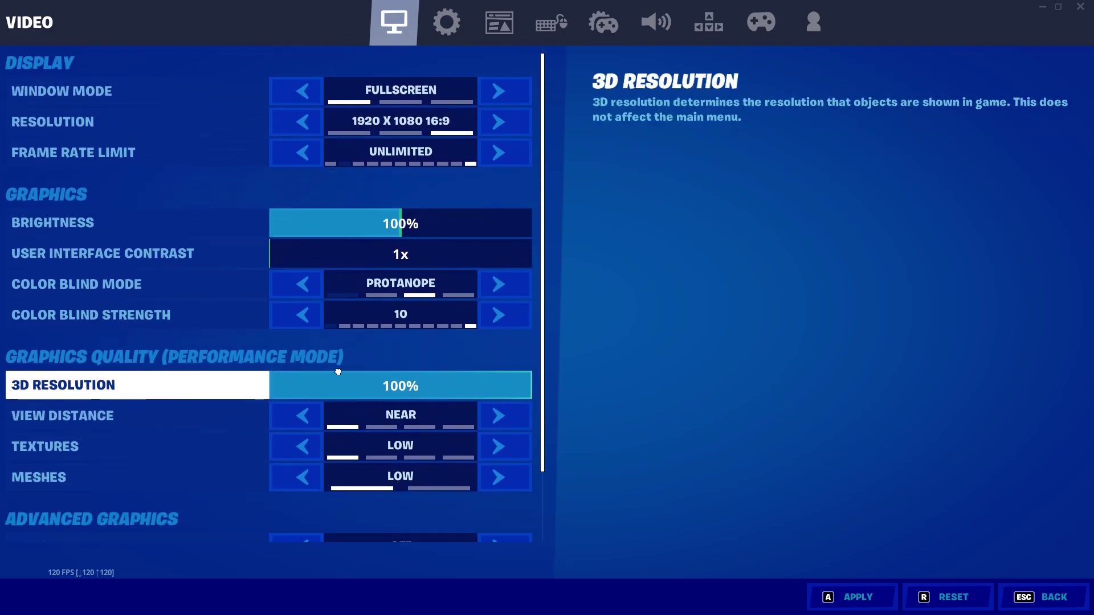
# Open the Game settings and examine the extra game options and replay recording settings.
pyautogui.click(446, 22)
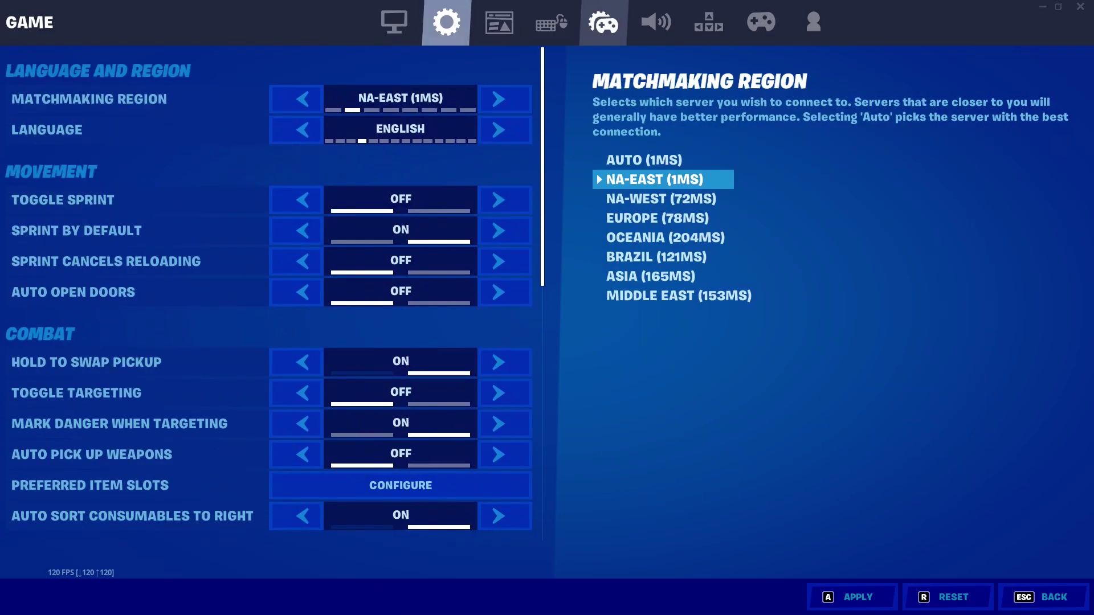
pyautogui.scroll(-10, 171, 285)
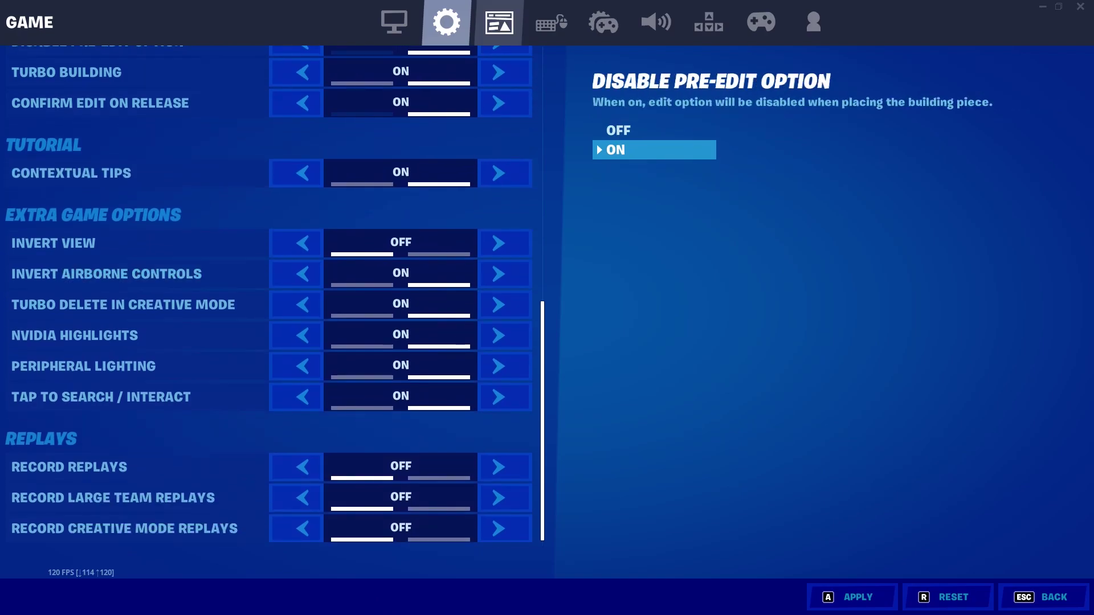
# Look through the remaining settings categories, from user interface and audio to controller and account privacy, and return to the game.
pyautogui.click(499, 22)
pyautogui.click(655, 22)
pyautogui.click(761, 22)
pyautogui.click(813, 22)
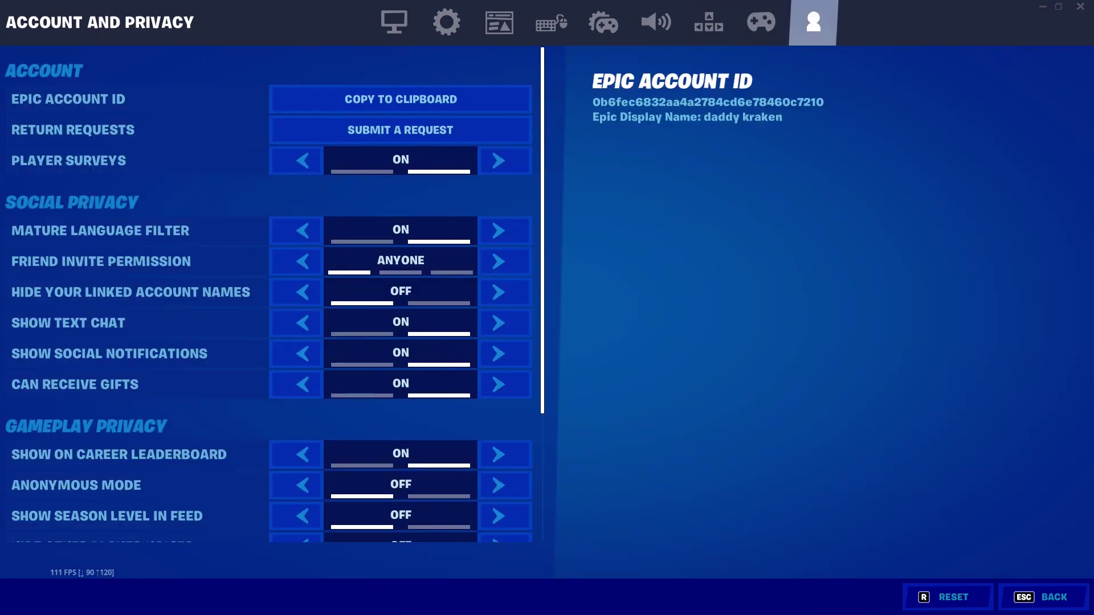
pyautogui.press('Escape')
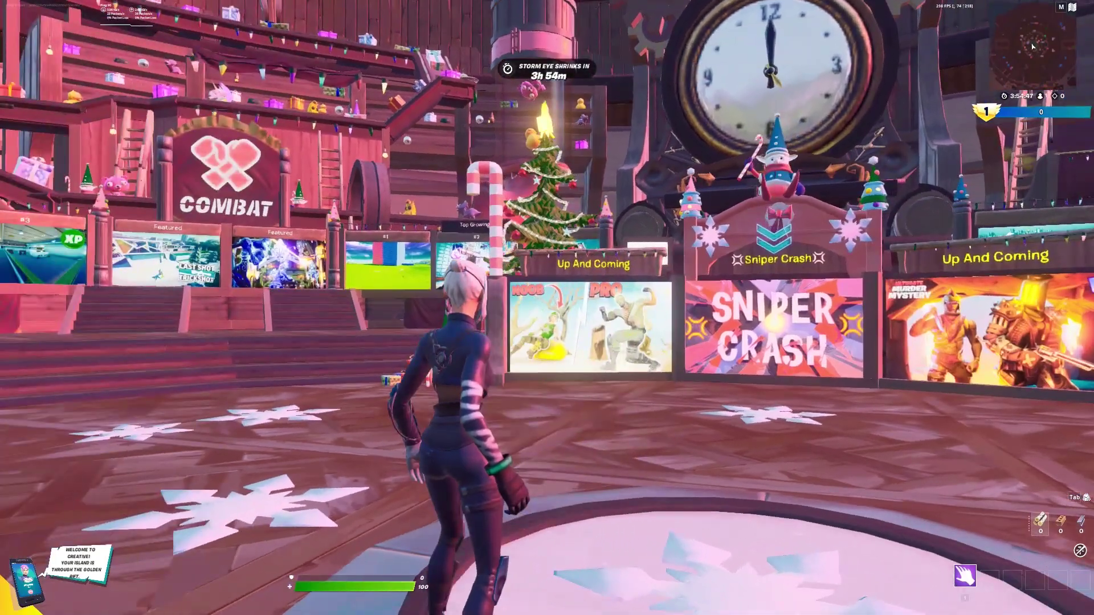
# Run across the Creative hub to the rift by the Highlights stage and enter the Warm Up island.
pyautogui.press('w')
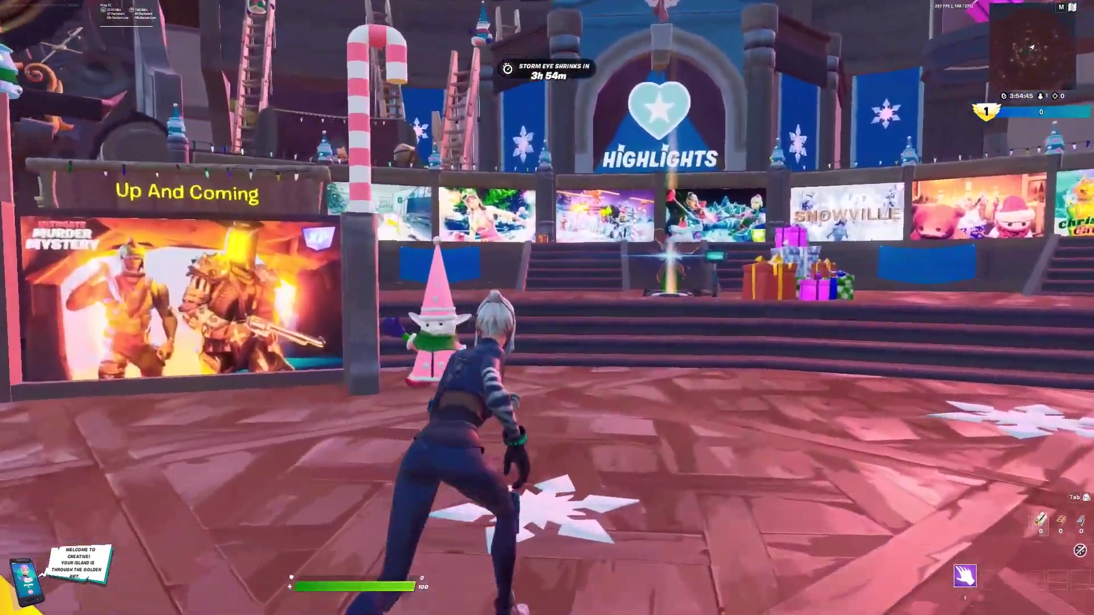
pyautogui.press('a')
pyautogui.press('d')
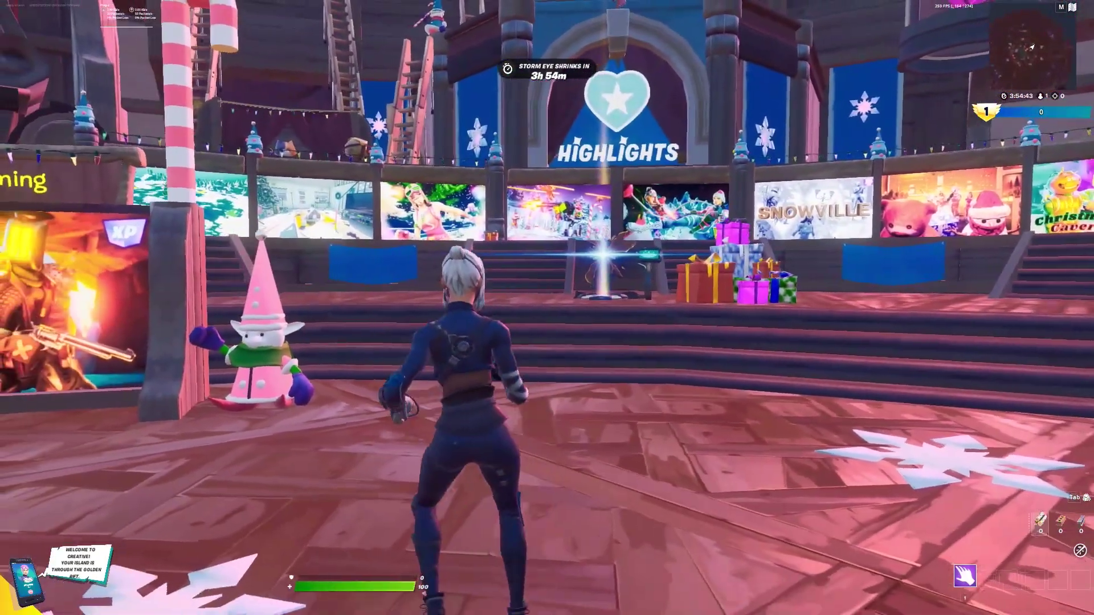
pyautogui.press('a')
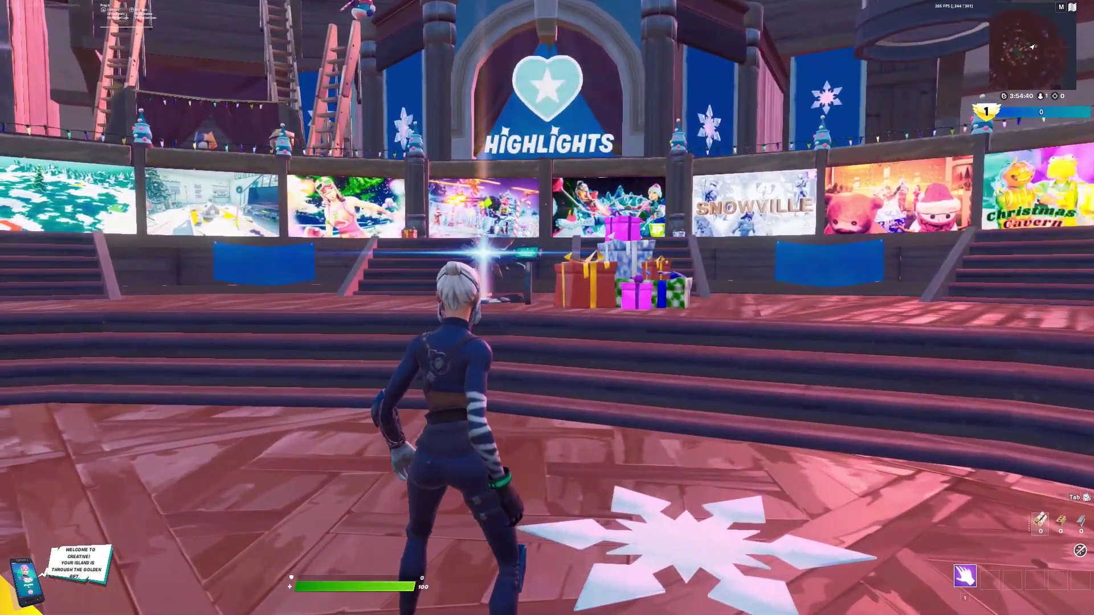
pyautogui.press('w')
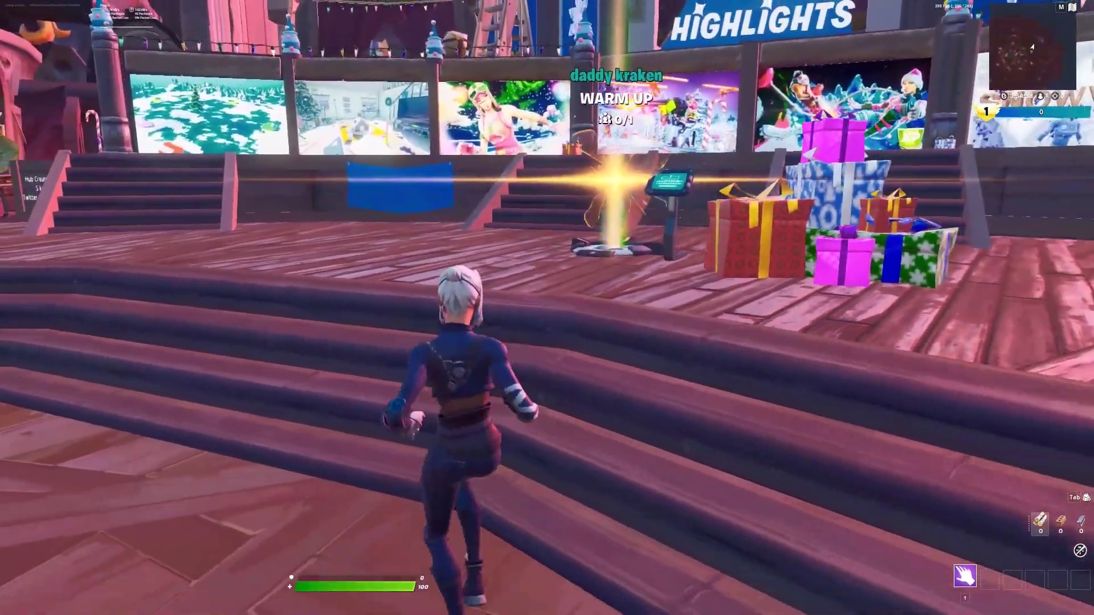
pyautogui.press('w')
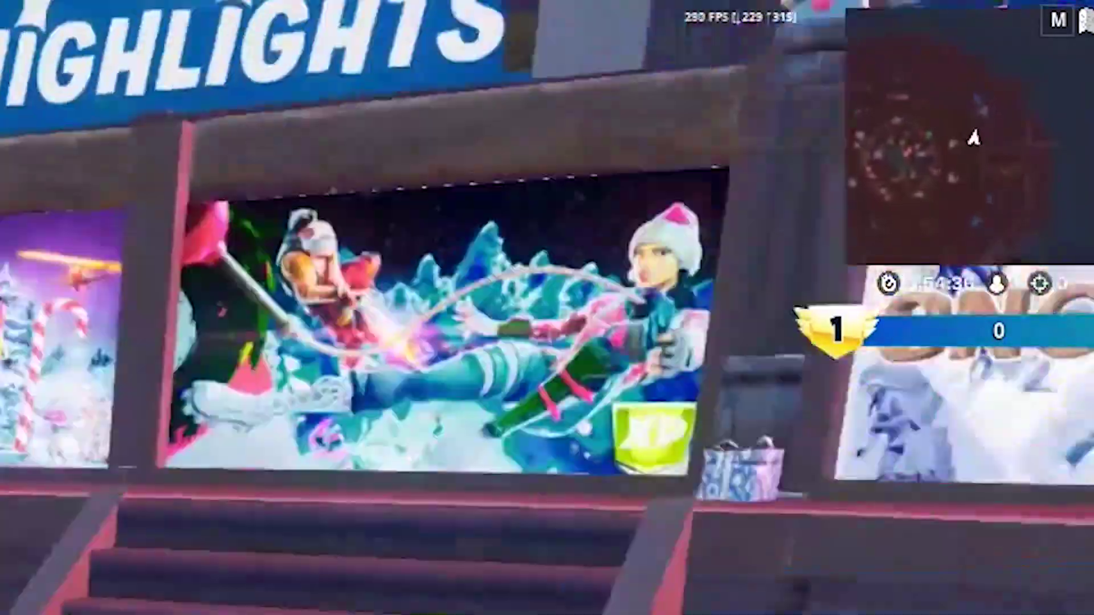
pyautogui.press('w')
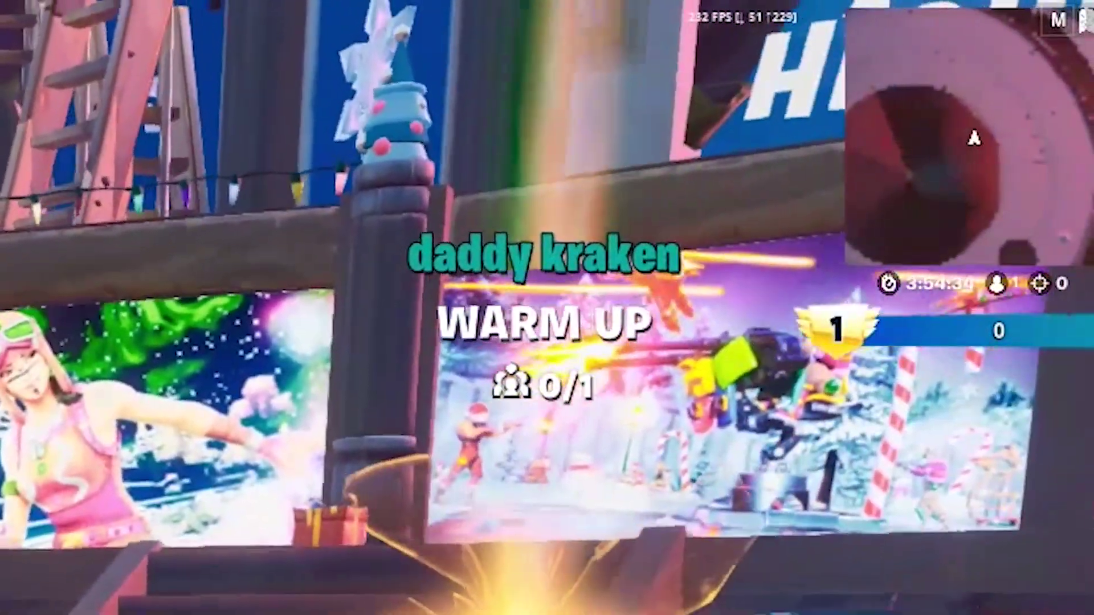
pyautogui.press('w')
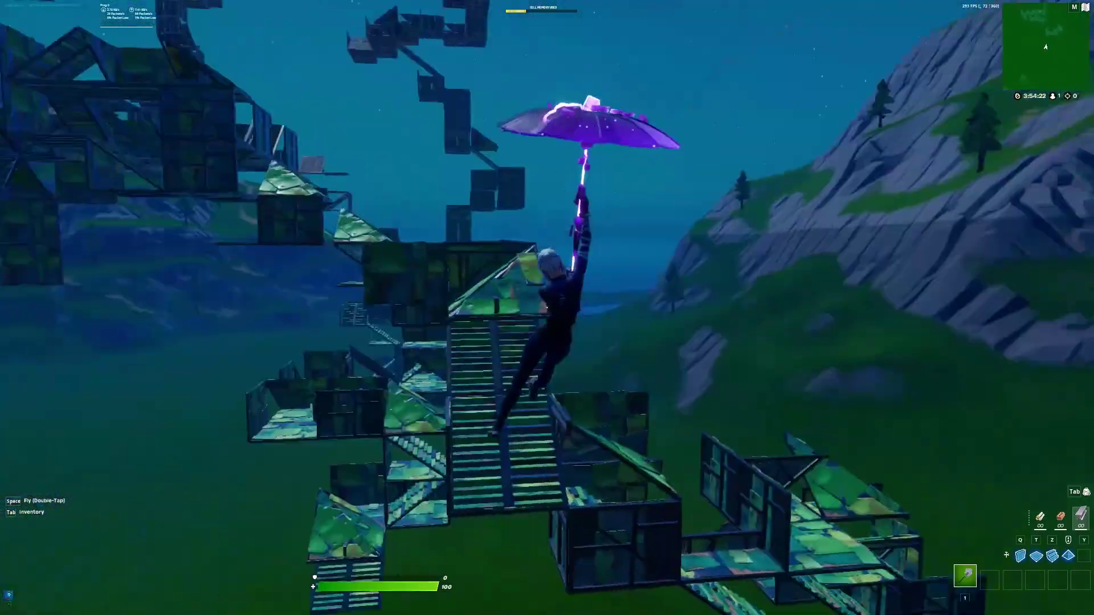
# Build a ramp on the open ground and add floor and wall pieces to it.
pyautogui.press('z')
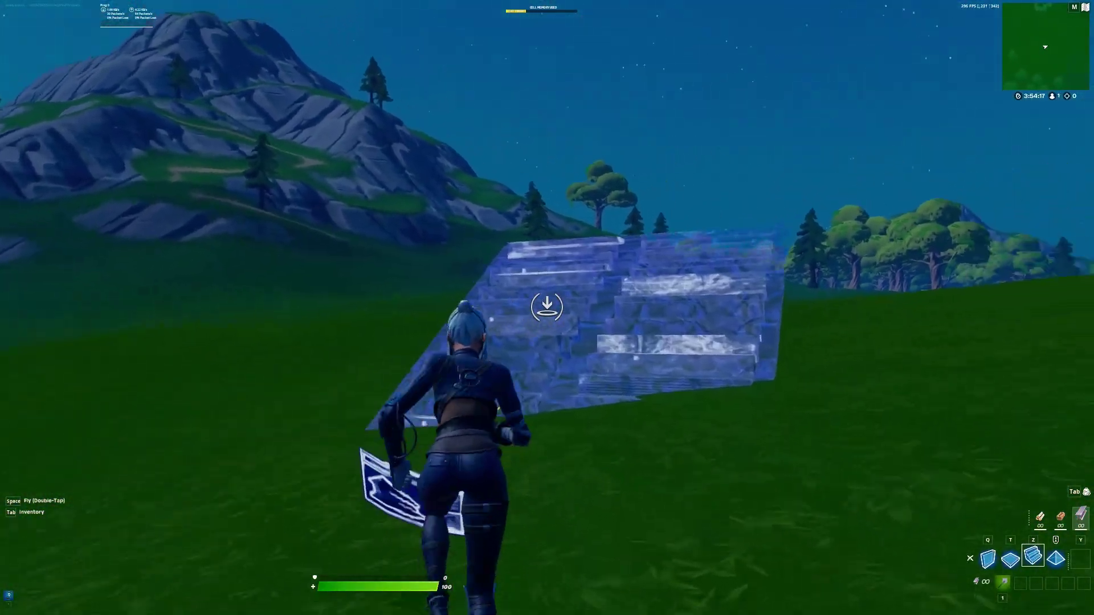
pyautogui.click(547, 307)
pyautogui.press('t')
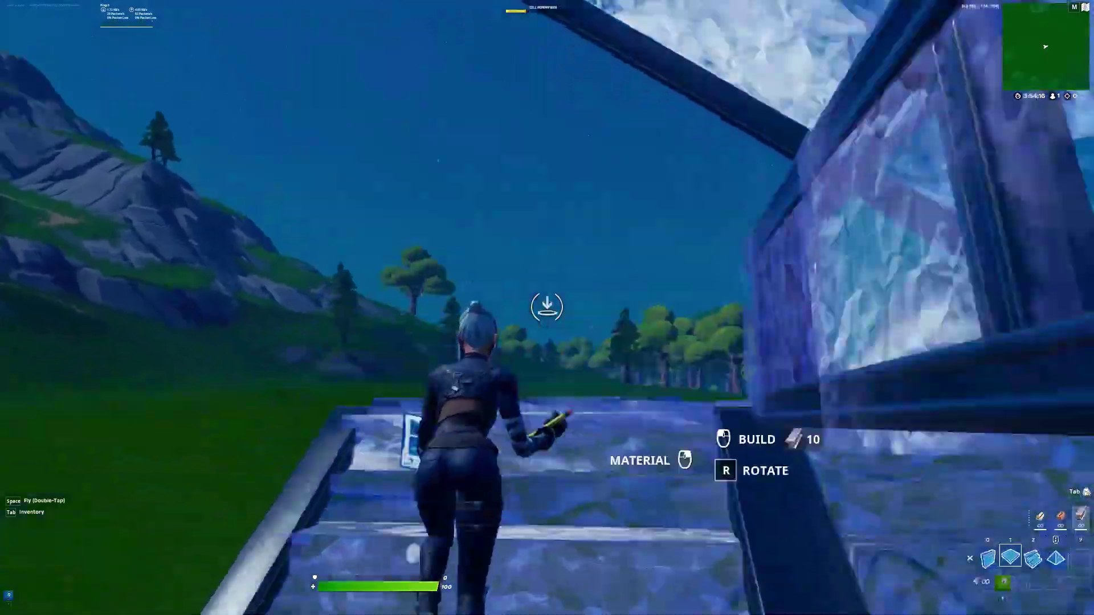
pyautogui.press('q')
pyautogui.click(547, 307)
# Edit the newly placed building pieces in quick succession while moving up the ramp.
pyautogui.press('g')
pyautogui.click(547, 307)
pyautogui.press('g')
pyautogui.press('g')
pyautogui.click(547, 307)
pyautogui.press('g')
pyautogui.click(547, 307)
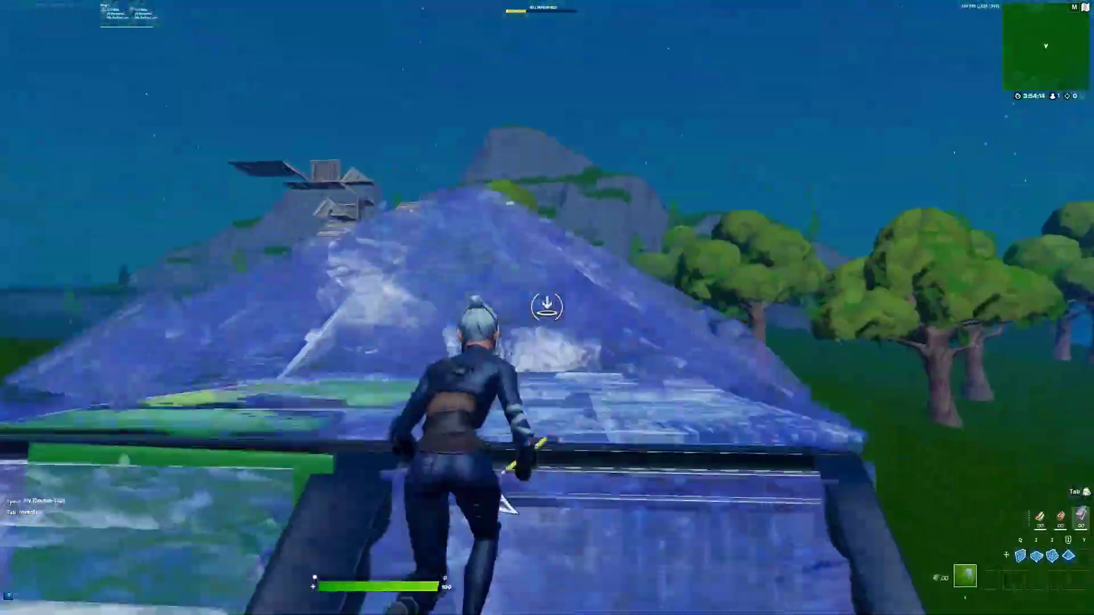
# Extend the structure with more walls, a floor and another ramp.
pyautogui.press('q')
pyautogui.click(547, 307)
pyautogui.click(547, 307)
pyautogui.press('t')
pyautogui.click(546, 307)
pyautogui.press('z')
pyautogui.click(547, 307)
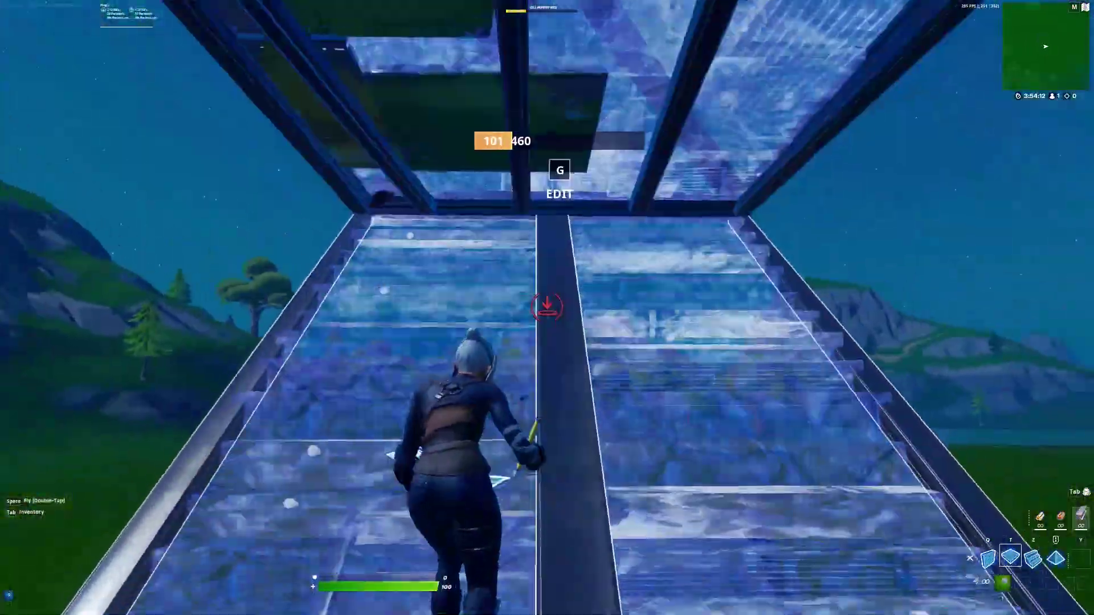
# Edit the ramp section and place further walls around the character.
pyautogui.press('g')
pyautogui.press('g')
pyautogui.press('q')
pyautogui.click(547, 307)
pyautogui.click(547, 307)
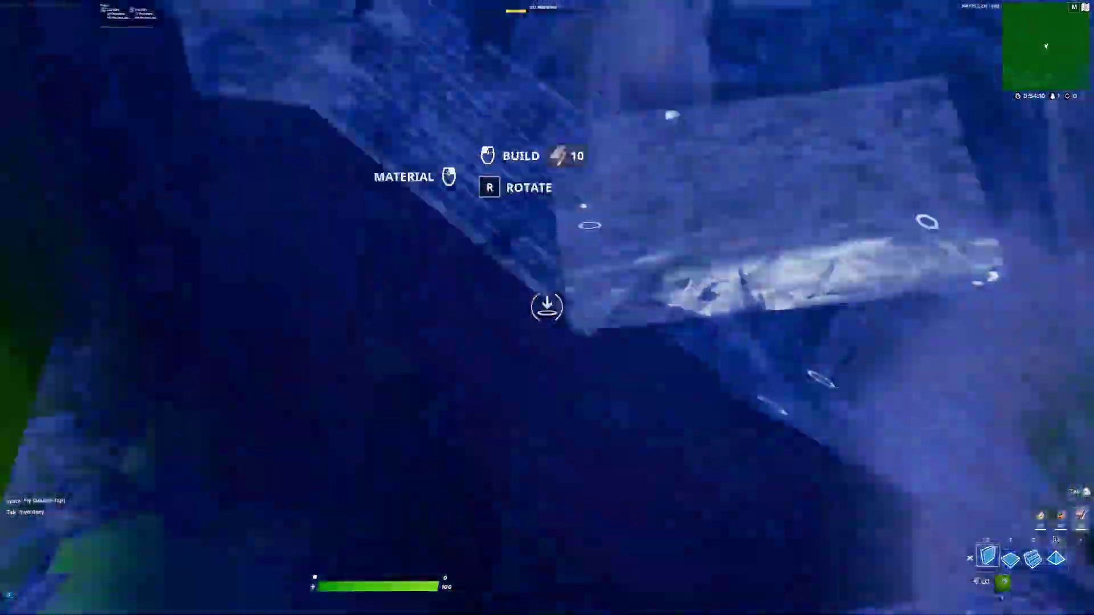
# Add another wall inside the enclosed structure and edit the surrounding wall pieces.
pyautogui.press('g')
pyautogui.click(546, 307)
pyautogui.press('g')
pyautogui.press('q')
pyautogui.click(547, 307)
pyautogui.press('g')
pyautogui.click(547, 307)
pyautogui.press('g')
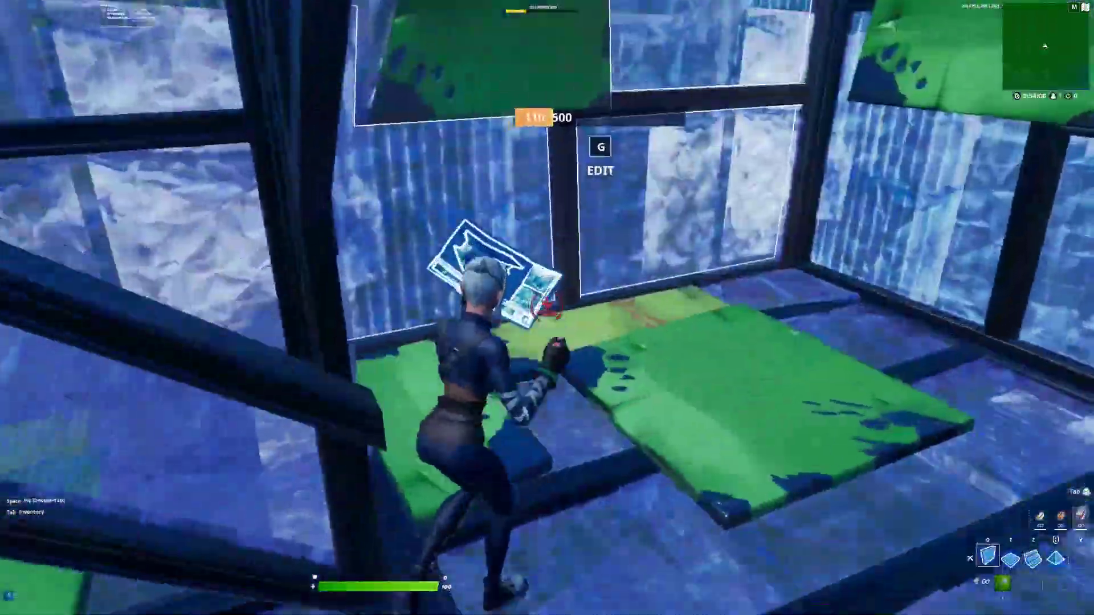
# Place more ramps from inside the walls to climb on top of the structure.
pyautogui.press('z')
pyautogui.click(547, 307)
pyautogui.click(547, 307)
pyautogui.press('z')
pyautogui.click(547, 307)
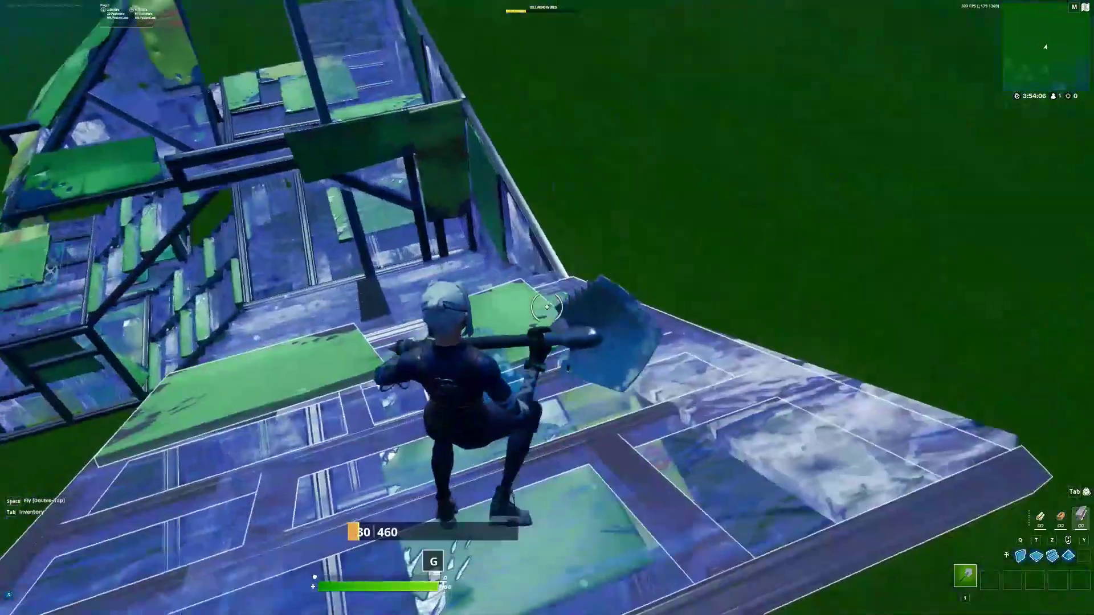